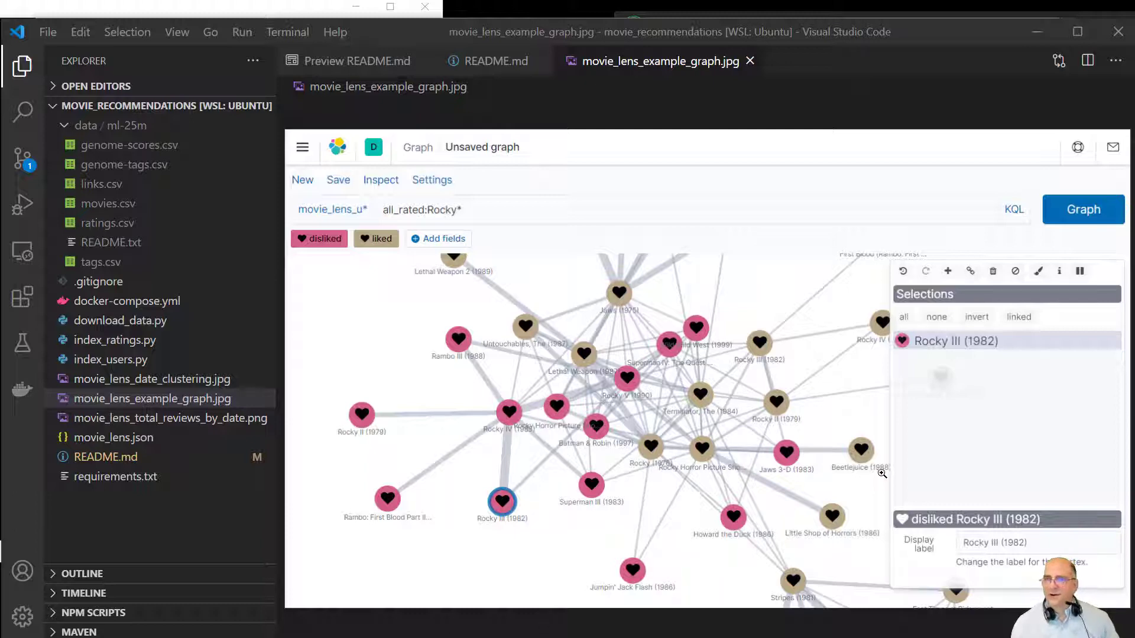
Browse the Graph/movie_recommendations folder on GitHub, then return to the VS Code project
{"action": "key", "text": "alt+Tab"}
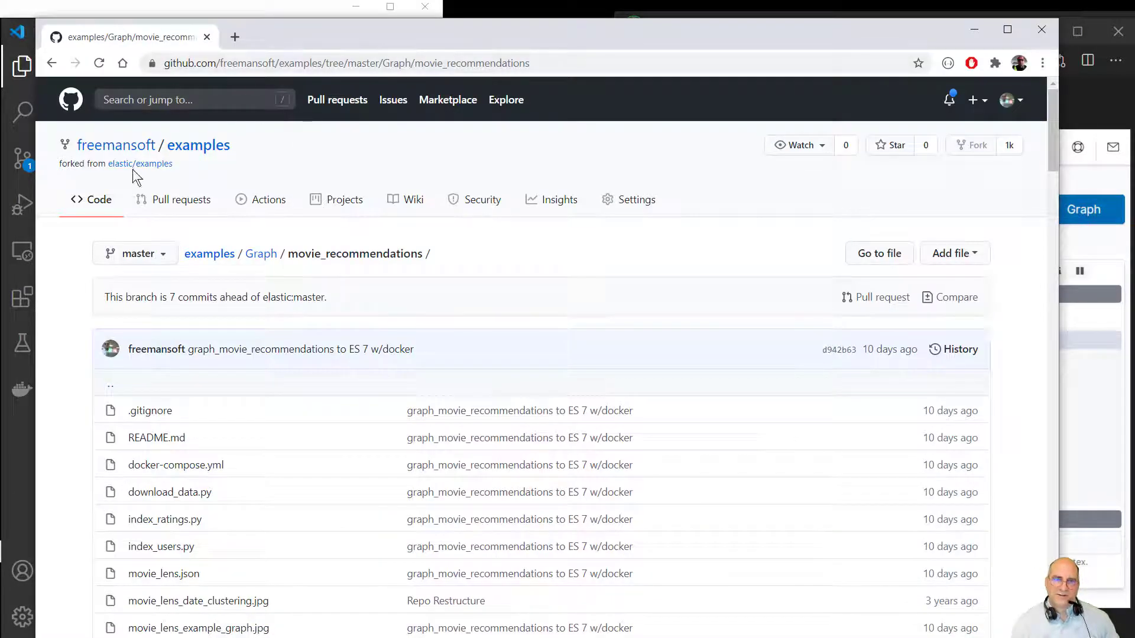
{"action": "mouse_move", "coordinate": [111, 158]}
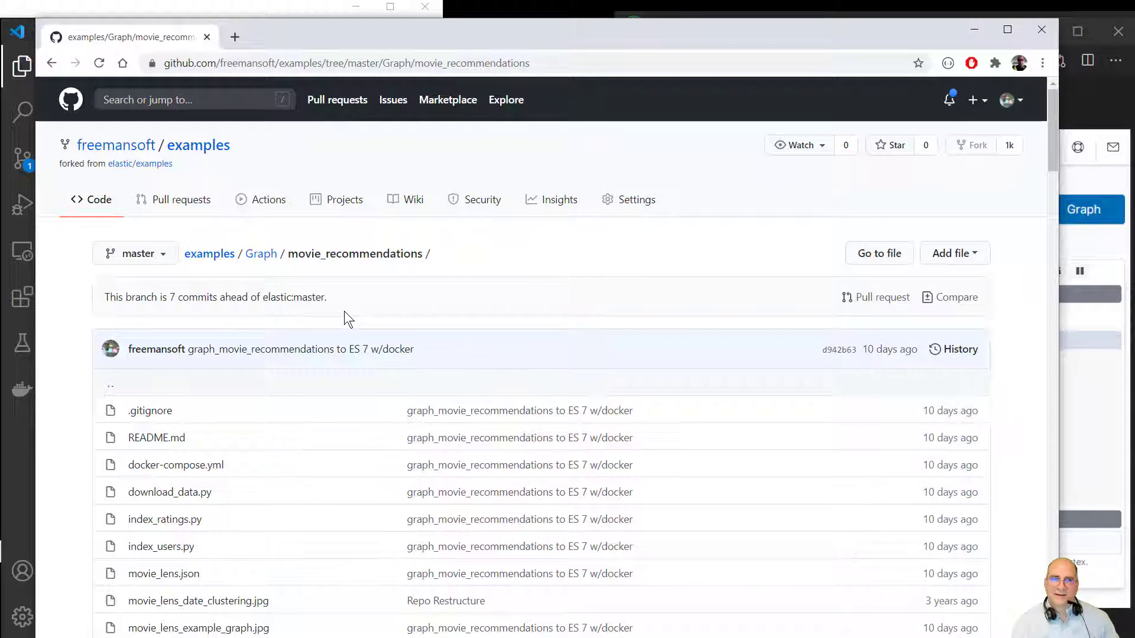
{"action": "left_click", "coordinate": [23, 494]}
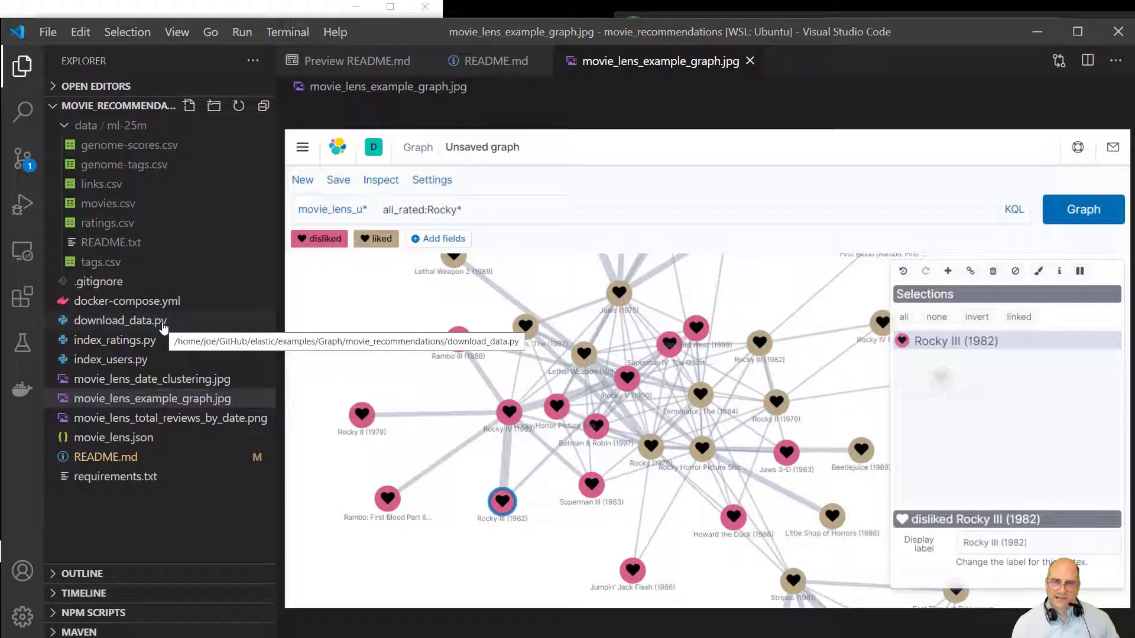
Check download_data.py, then zoom the README preview to its docker-compose up setup steps
{"action": "left_click", "coordinate": [159, 321]}
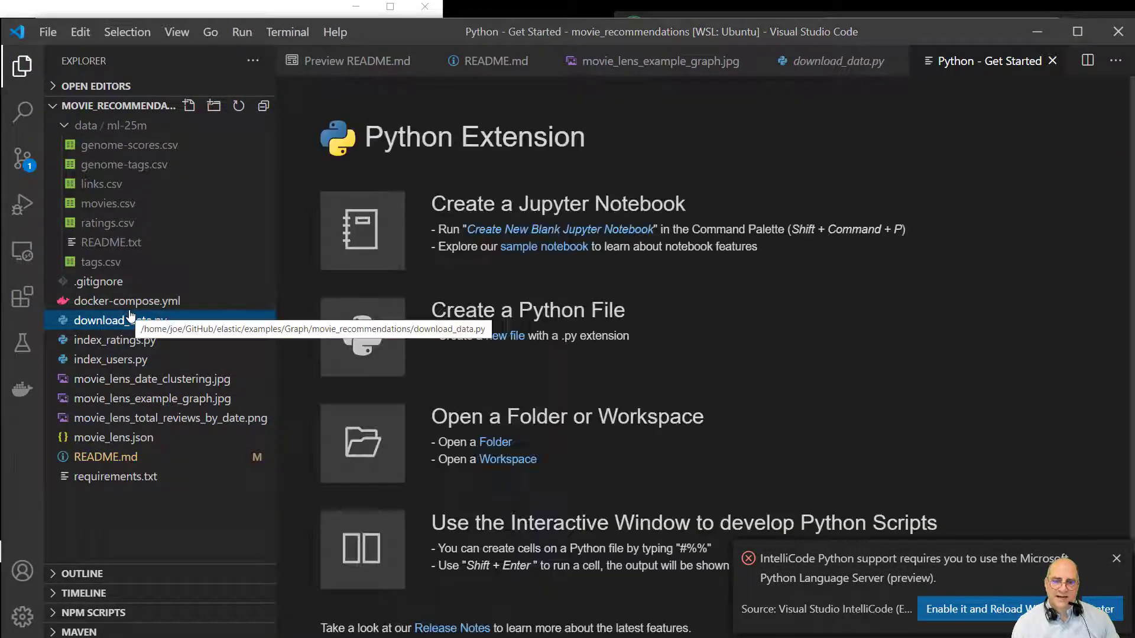
{"action": "left_click", "coordinate": [358, 63]}
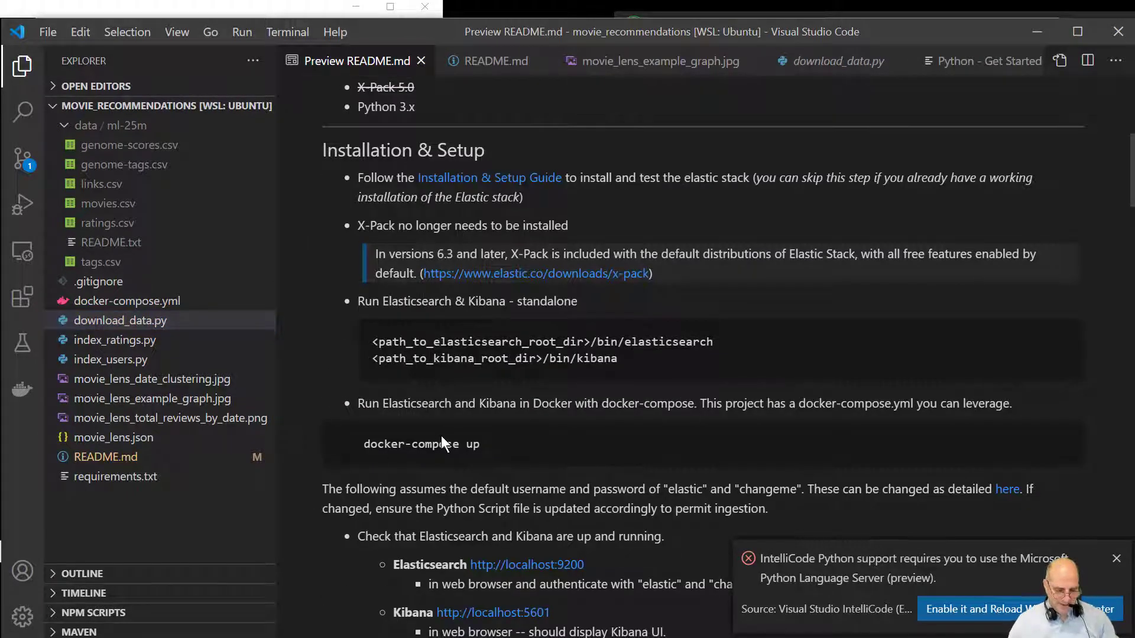
{"action": "key", "text": "ctrl+equal"}
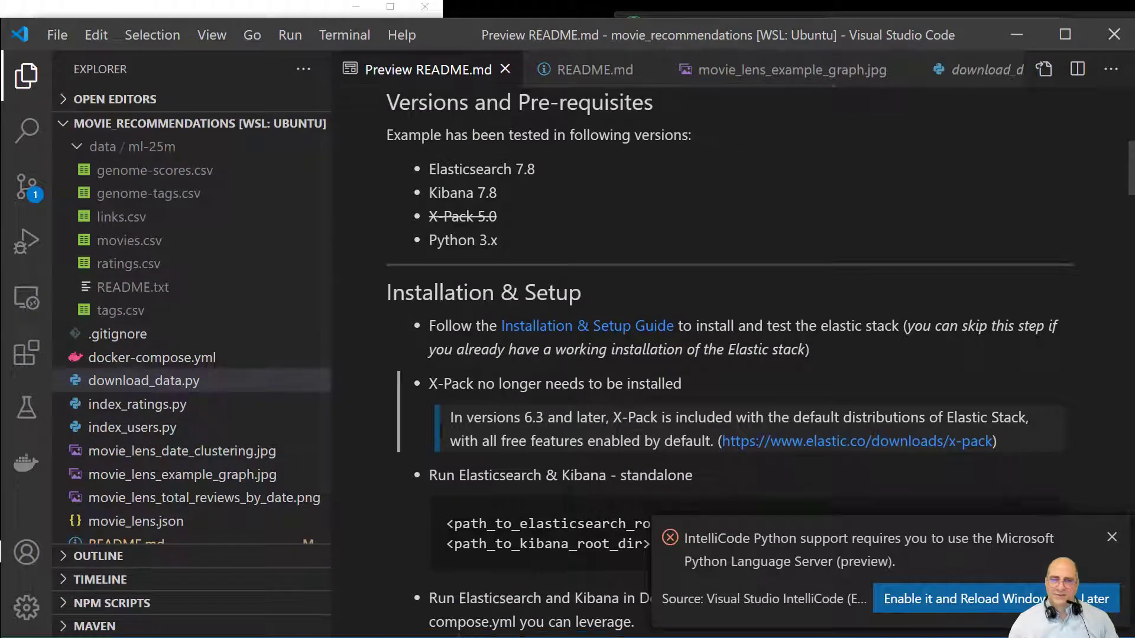
{"action": "scroll", "coordinate": [440, 435], "scroll_direction": "down", "scroll_amount": 3}
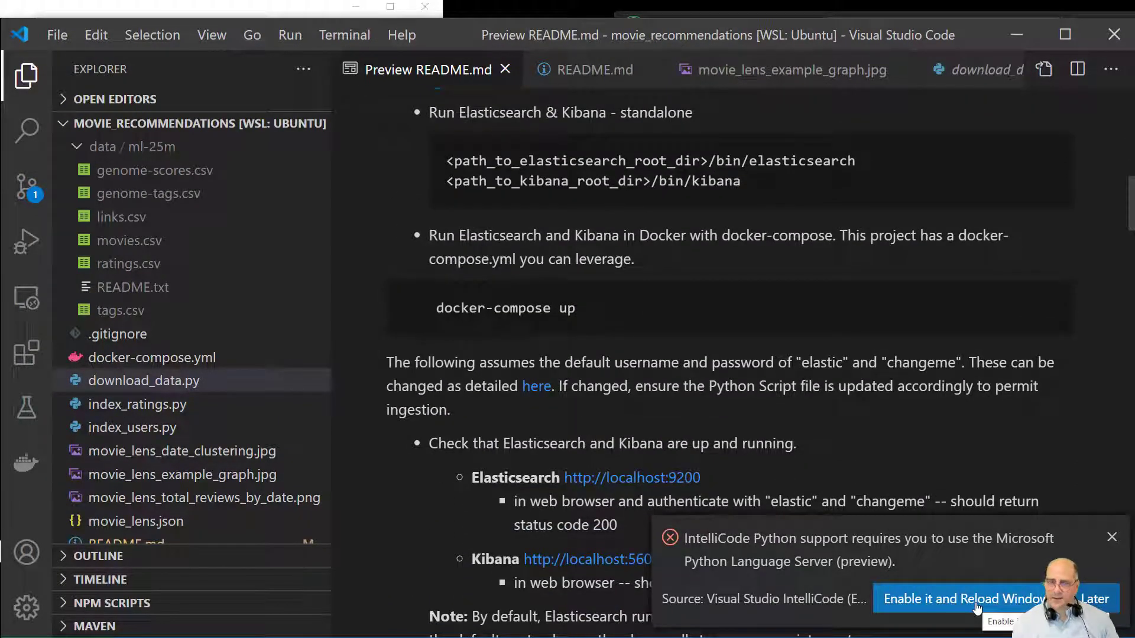
{"action": "left_click", "coordinate": [1114, 540]}
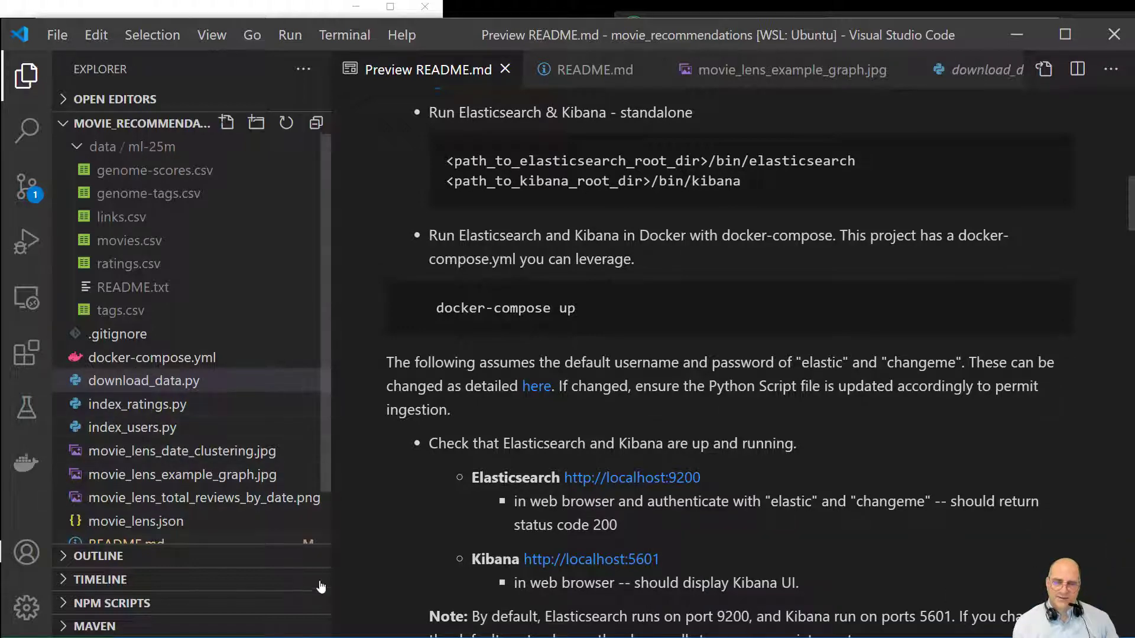
Run docker-compose up in the WSL terminal to launch the kib01 and es-single containers
{"action": "key", "text": "alt+Tab"}
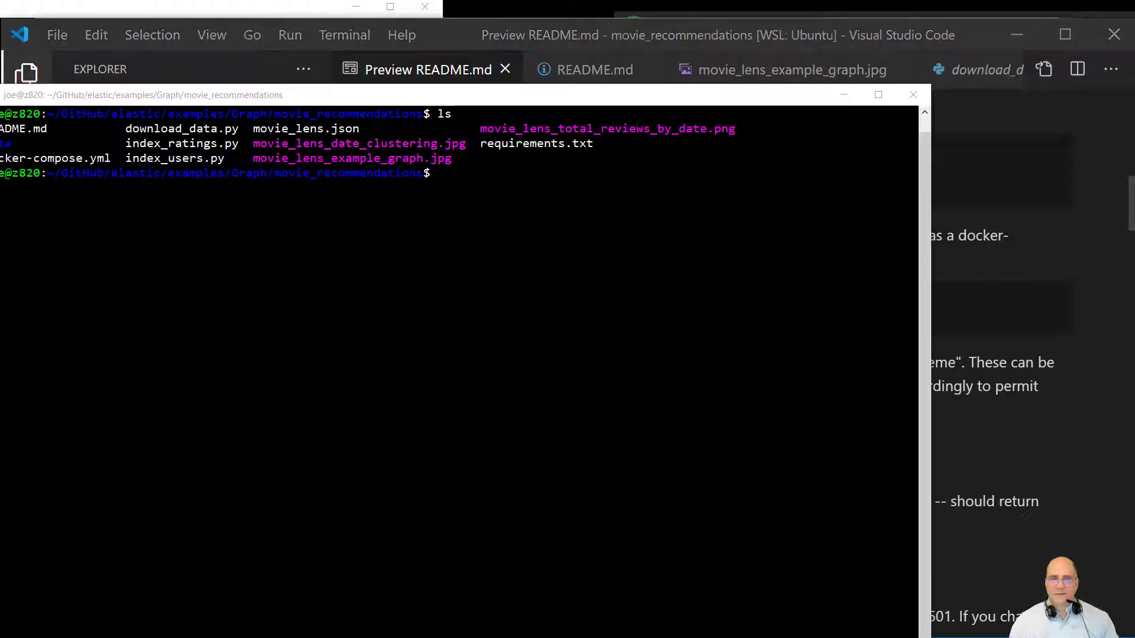
{"action": "left_click", "coordinate": [356, 271]}
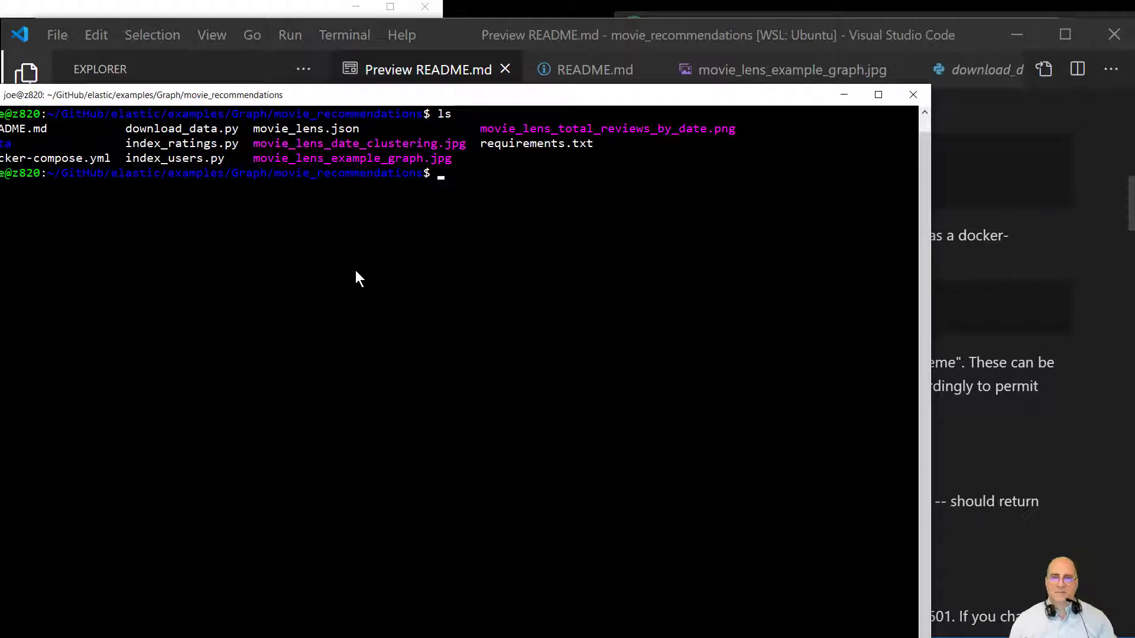
{"action": "type", "text": "docker-compose up"}
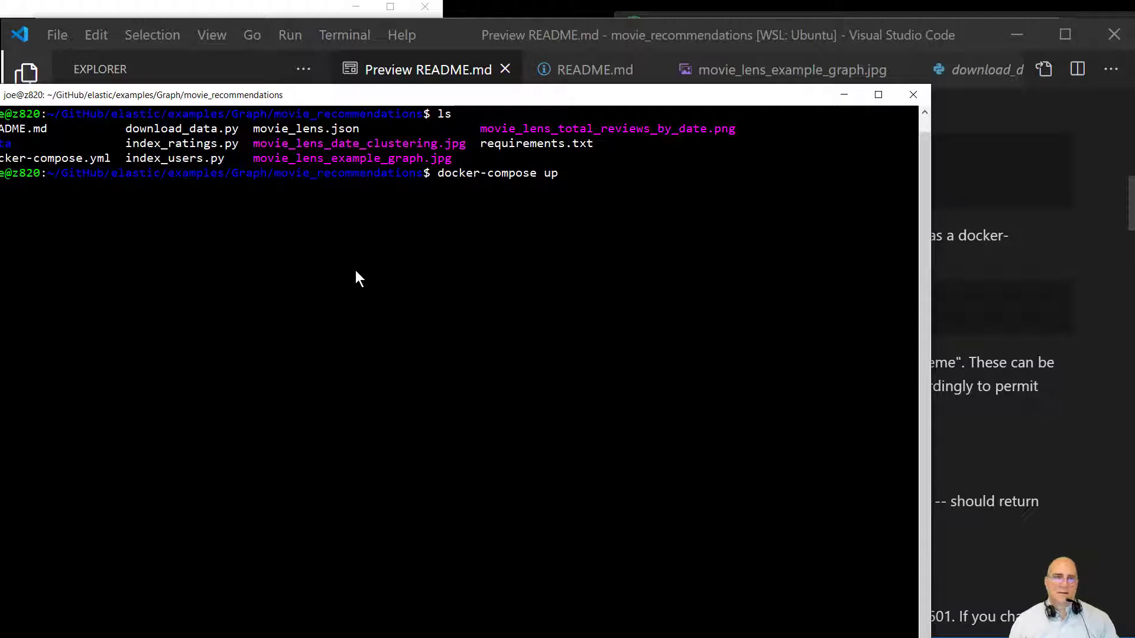
{"action": "key", "text": "Return"}
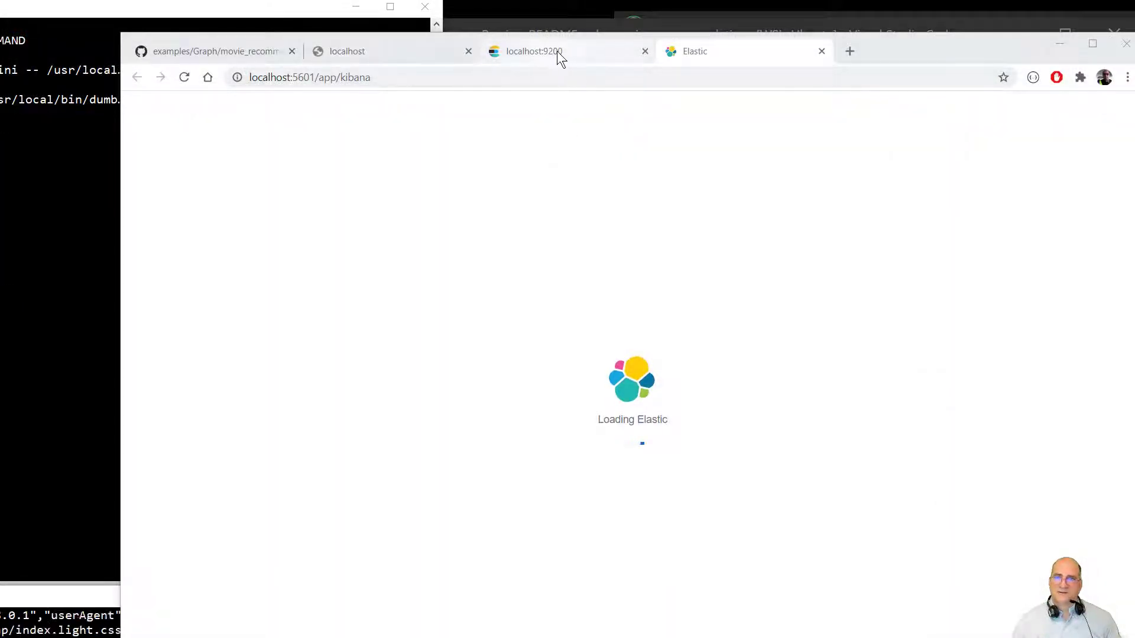
Check the Elasticsearch 7.8.0 JSON at localhost:9200 and the loaded Kibana home page
{"action": "left_click", "coordinate": [557, 51]}
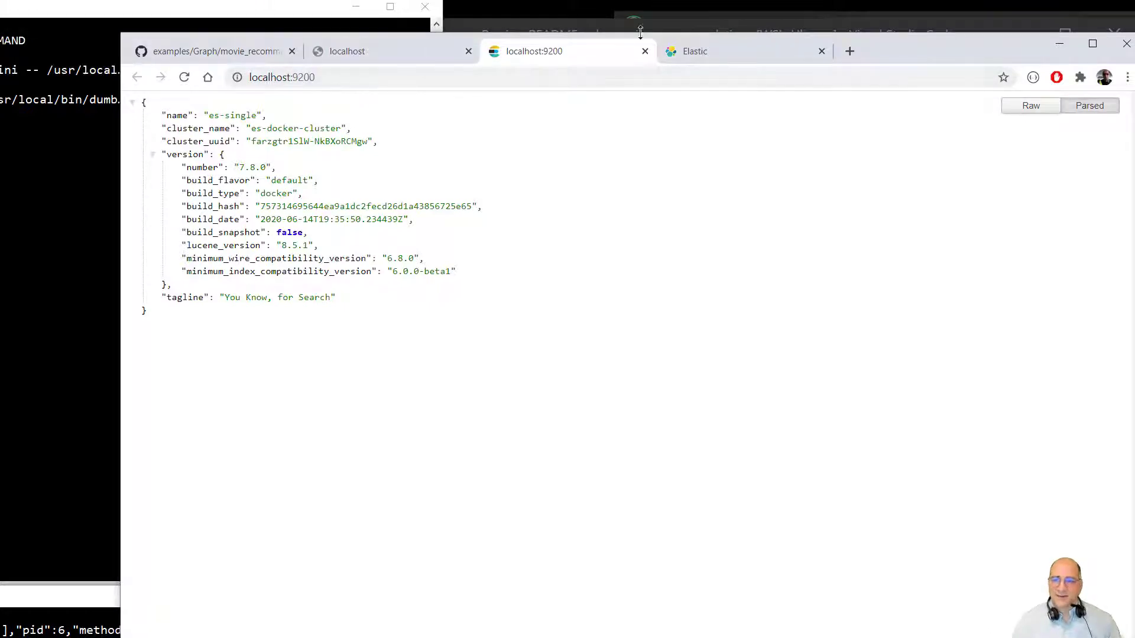
{"action": "left_click", "coordinate": [708, 54]}
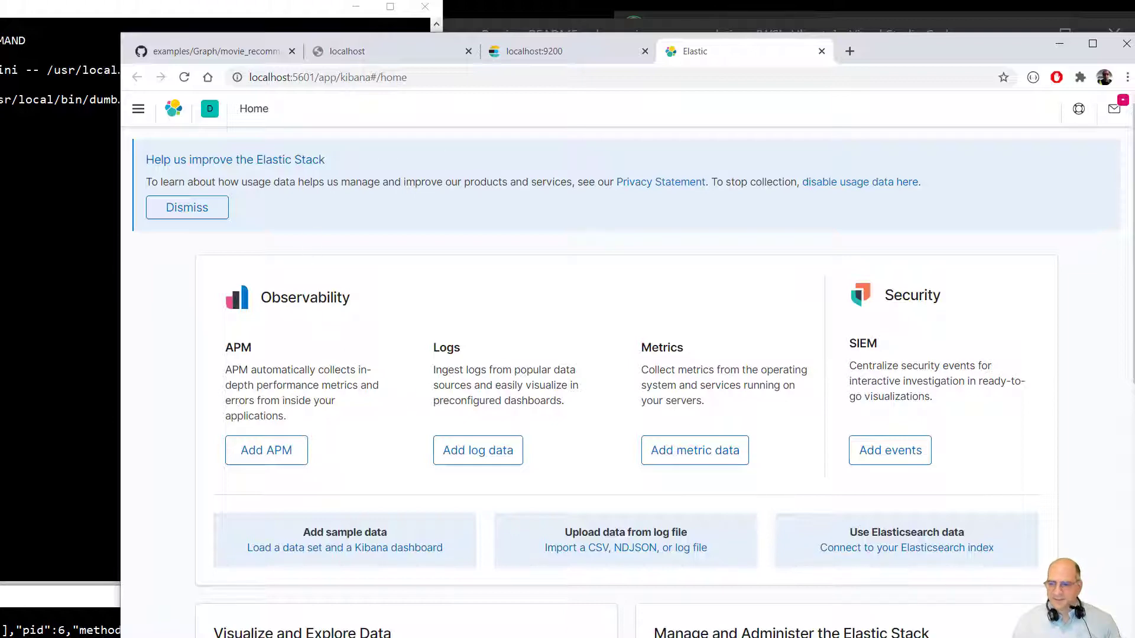
{"action": "key", "text": "alt+Tab"}
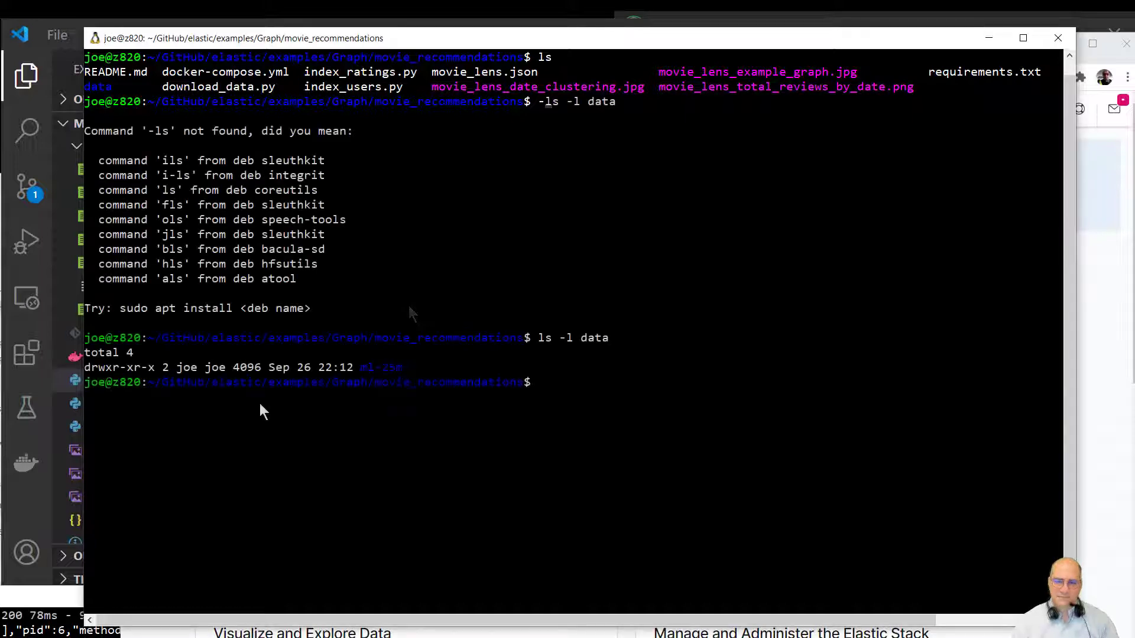
List the files under data/* and the project folder contents
{"action": "key", "text": "Up"}
{"action": "type", "text": "/*"}
{"action": "key", "text": "Return"}
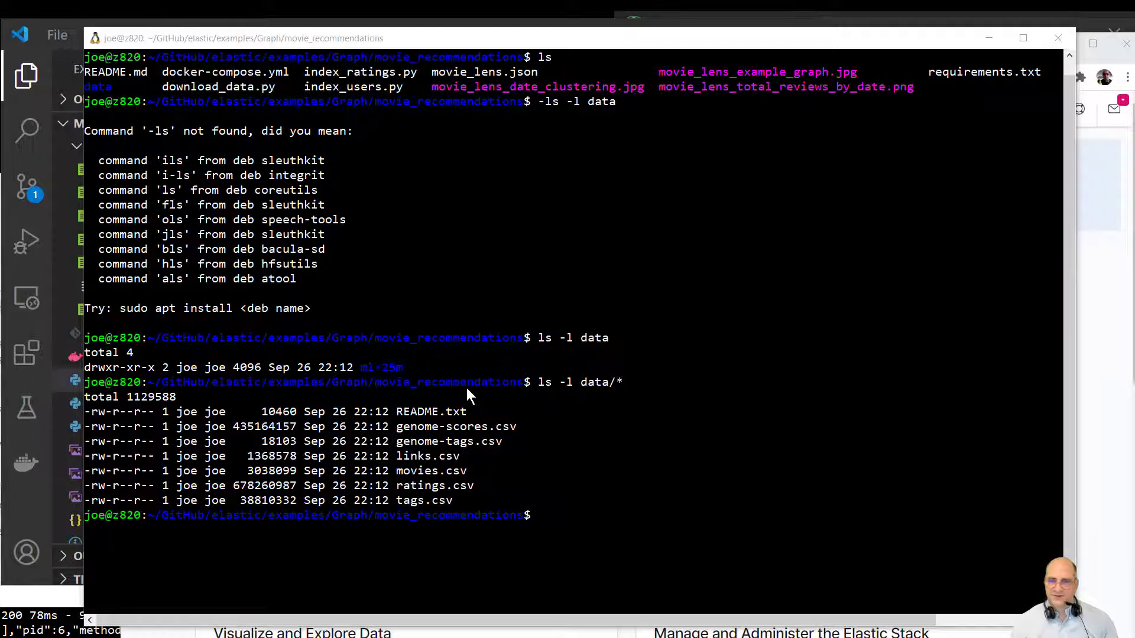
{"action": "type", "text": "ls"}
{"action": "key", "text": "Return"}
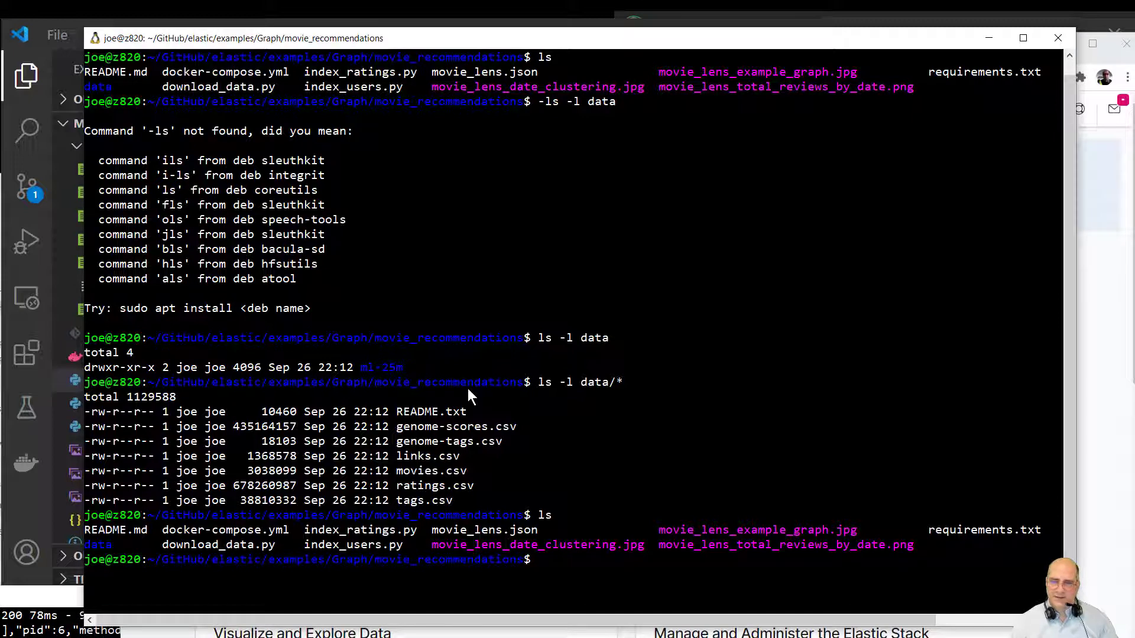
Time python index_users.py, then confirm movie_lens_users holds 162541 documents via curl _count
{"action": "type", "text": "time python"}
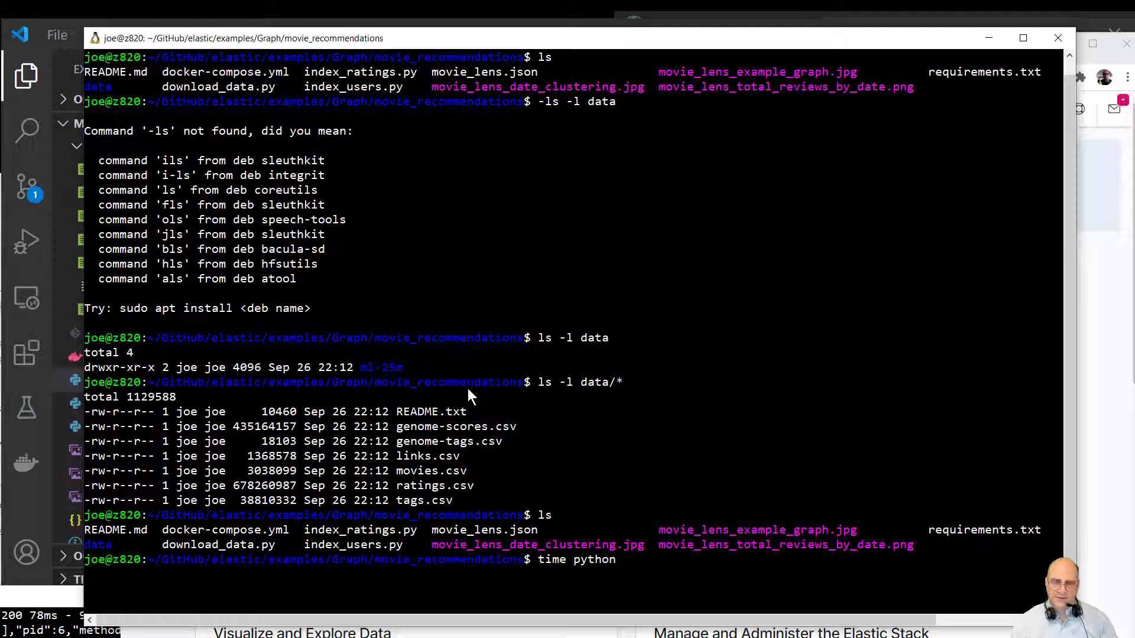
{"action": "type", "text": " index_u"}
{"action": "key", "text": "Tab"}
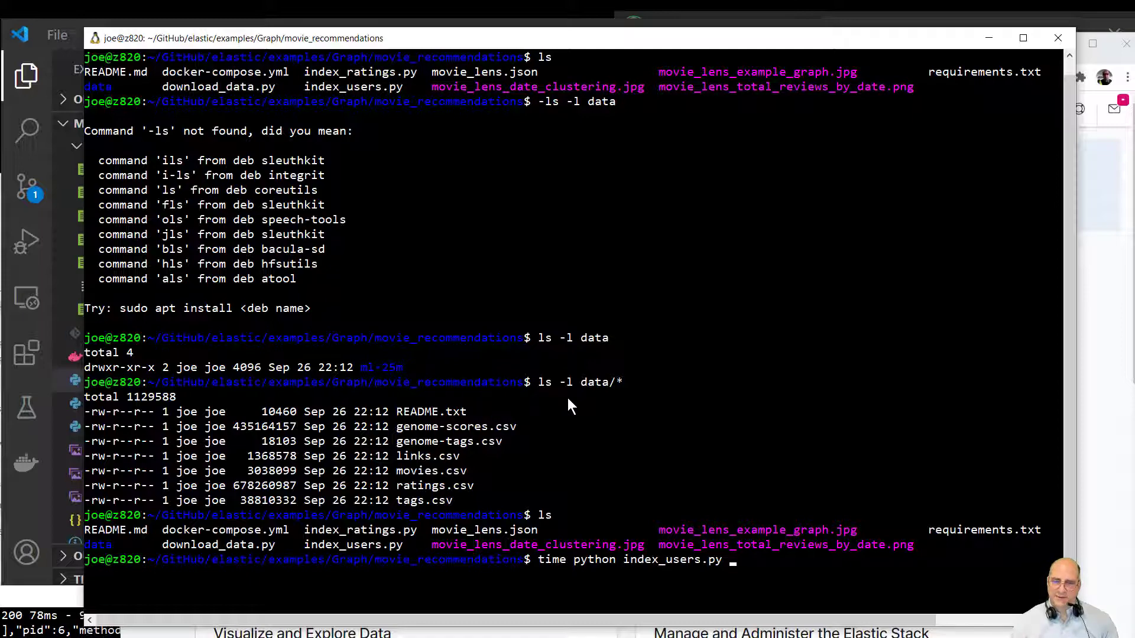
{"action": "key", "text": "Return"}
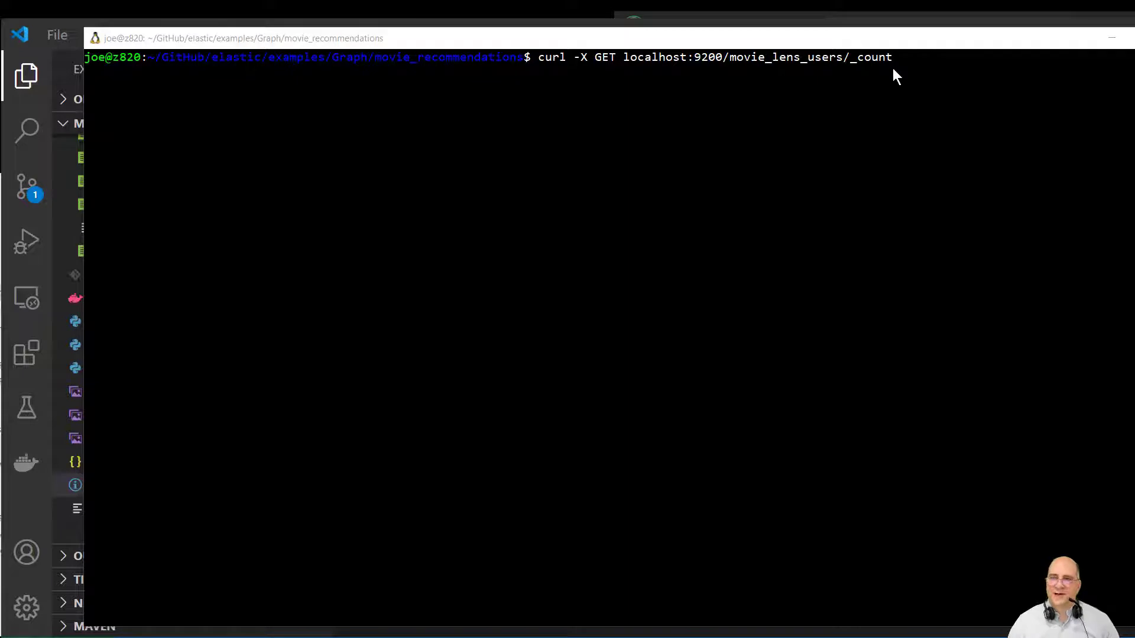
{"action": "left_click", "coordinate": [937, 261]}
{"action": "key", "text": "Return"}
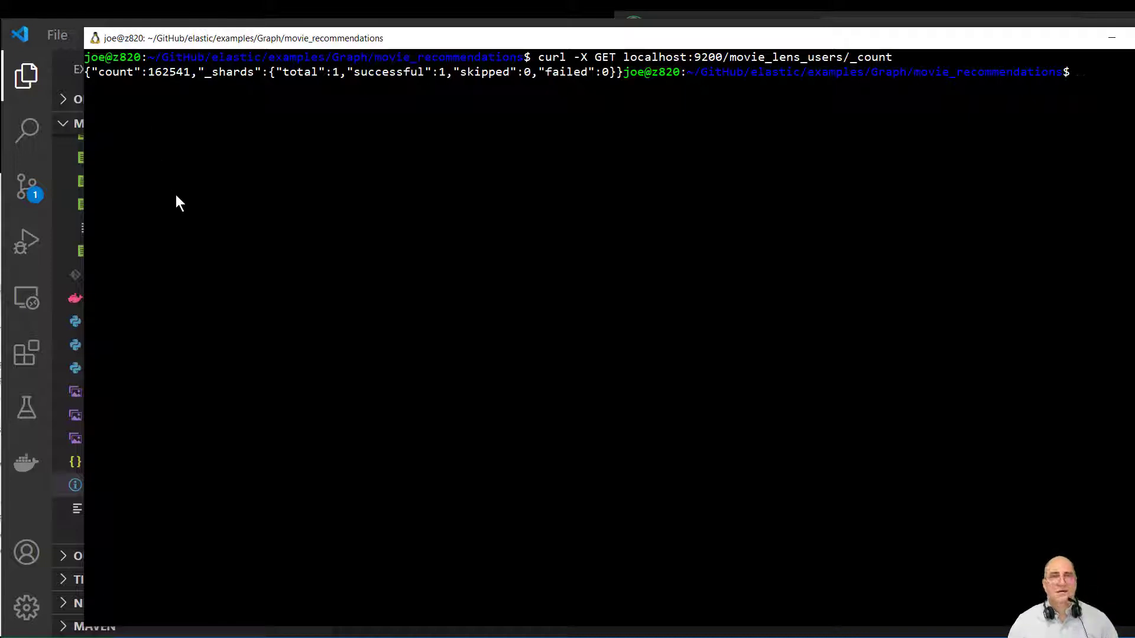
{"action": "key", "text": "alt+Tab"}
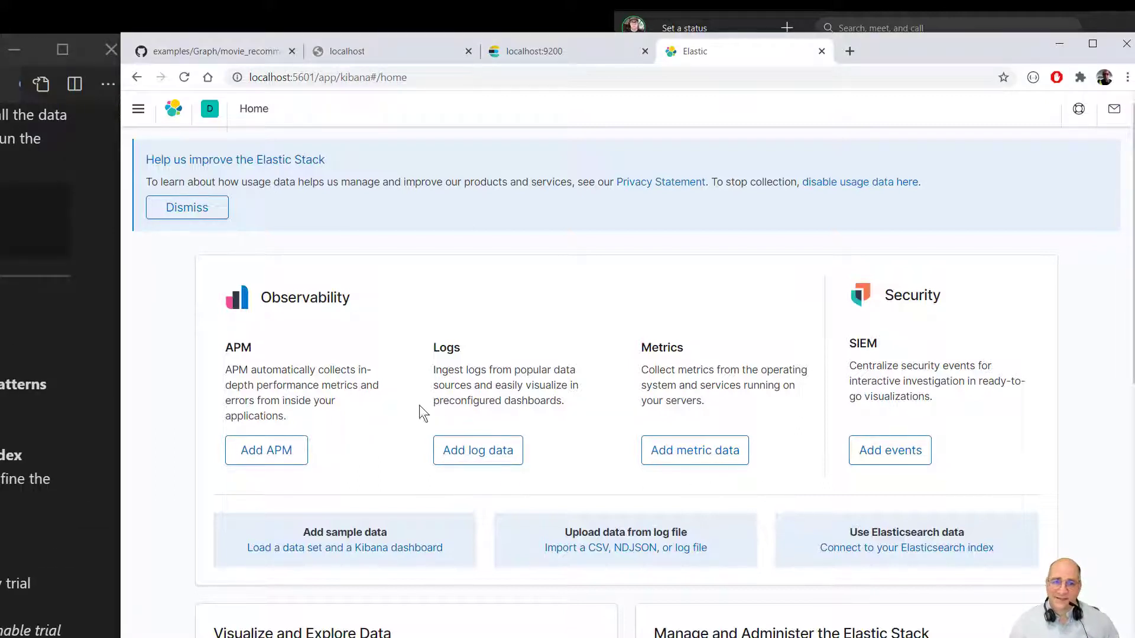
Create the movie_lens_users index pattern choosing 'I don't want to use the Time Filter'
{"action": "left_click", "coordinate": [881, 551]}
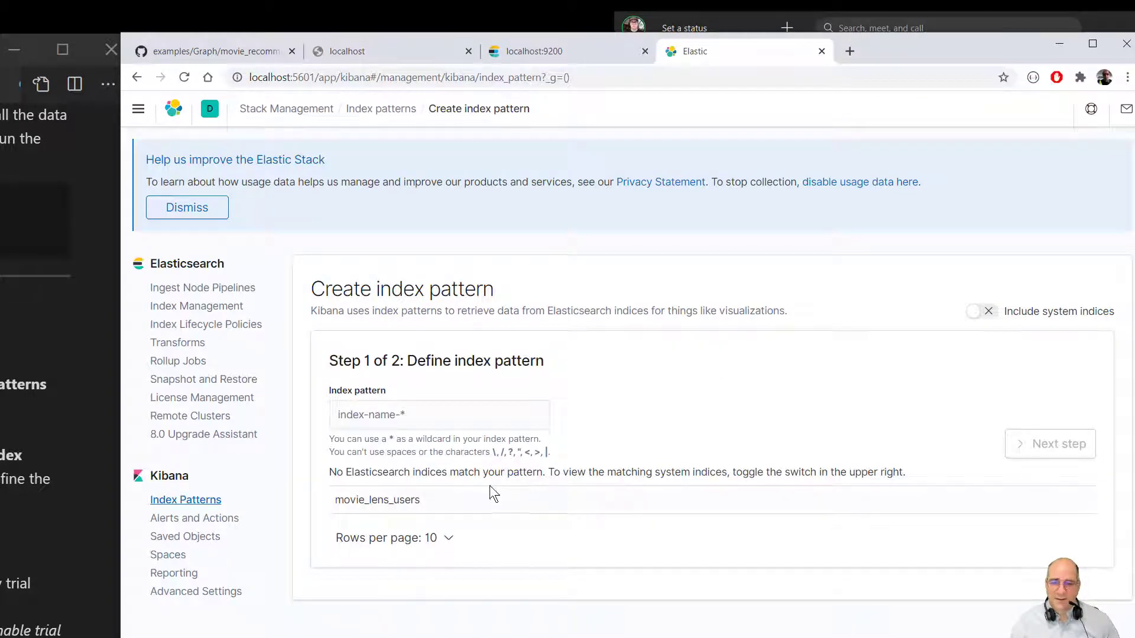
{"action": "left_click", "coordinate": [408, 421]}
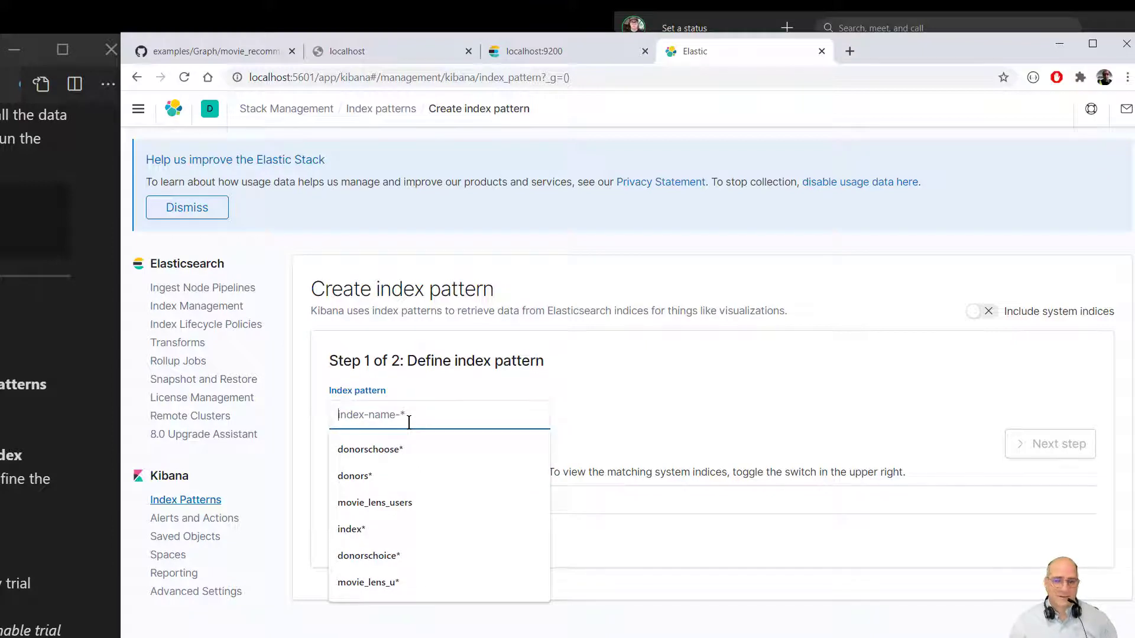
{"action": "left_click", "coordinate": [421, 478]}
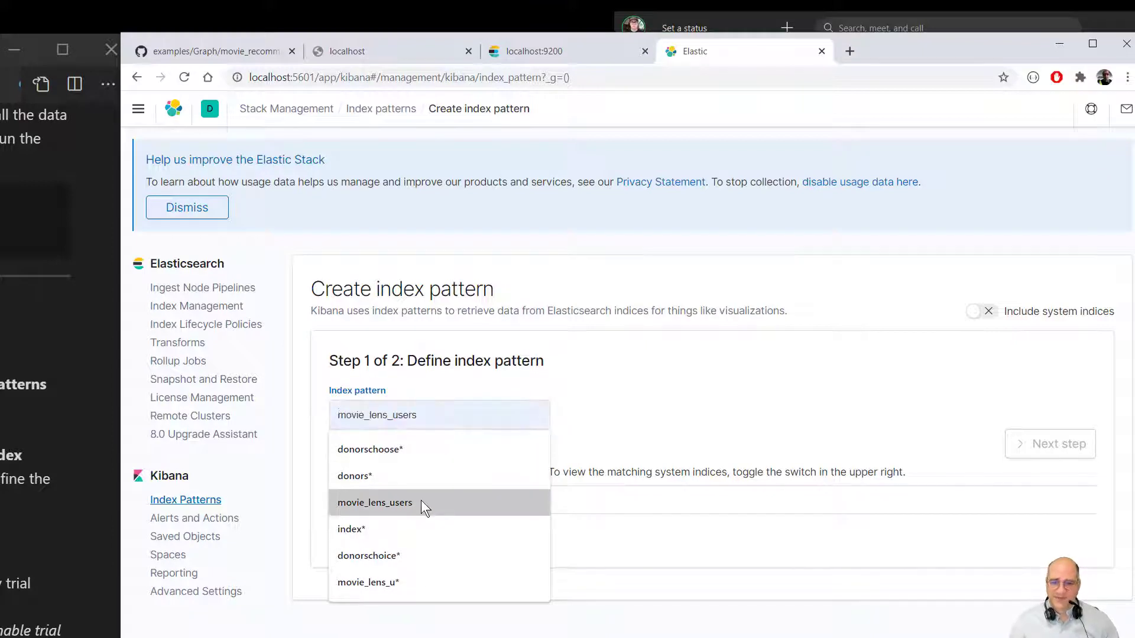
{"action": "left_click", "coordinate": [421, 500]}
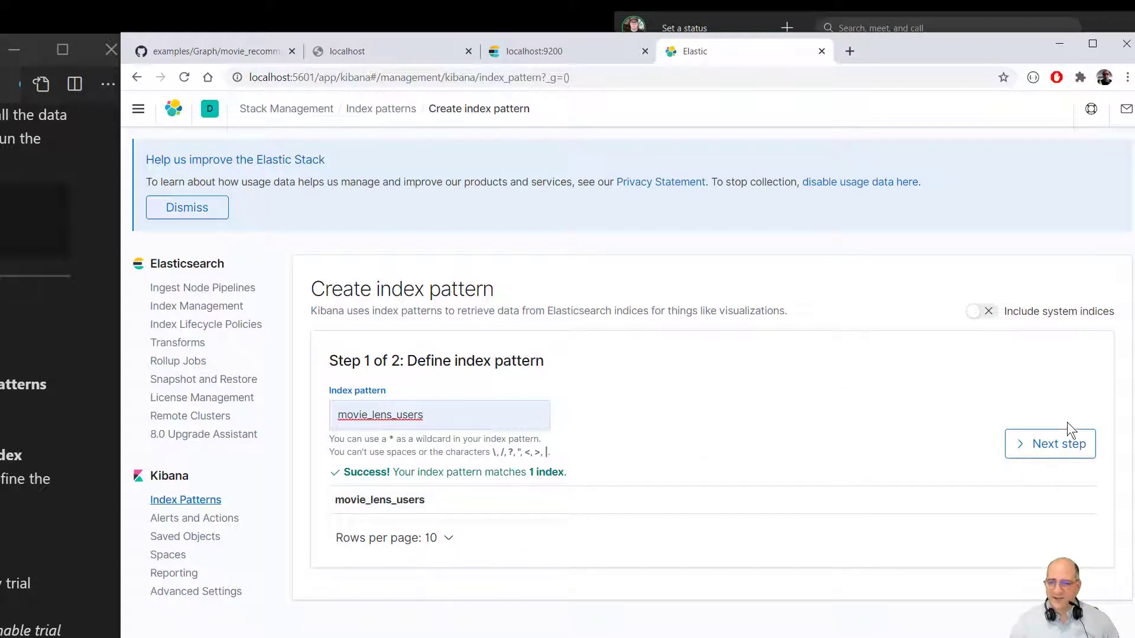
{"action": "left_click", "coordinate": [1045, 444]}
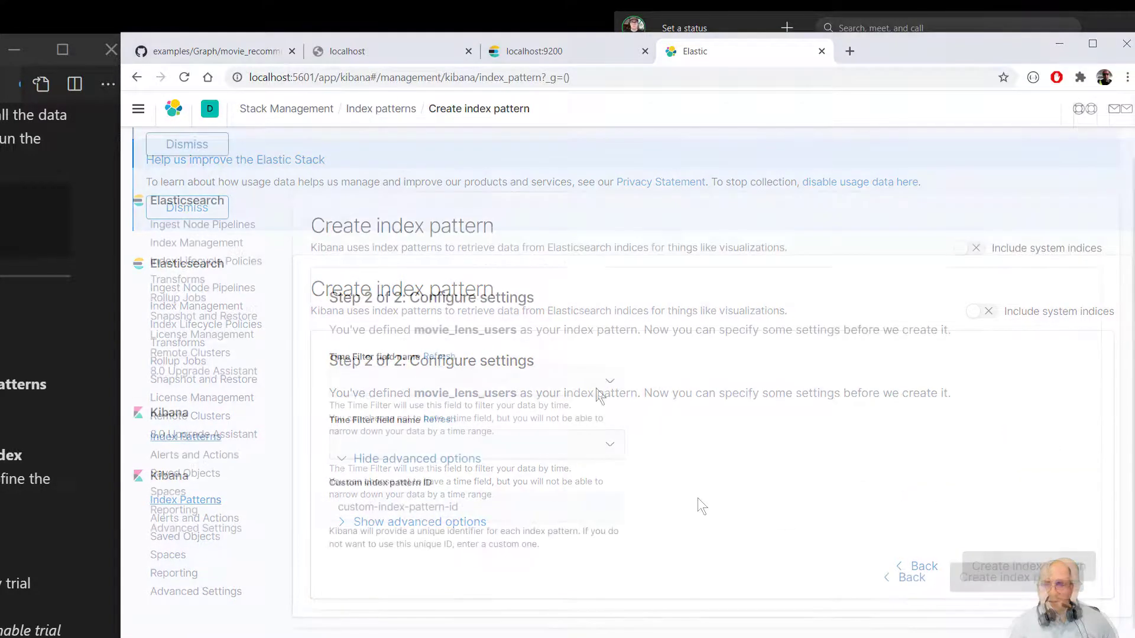
{"action": "left_click", "coordinate": [598, 387]}
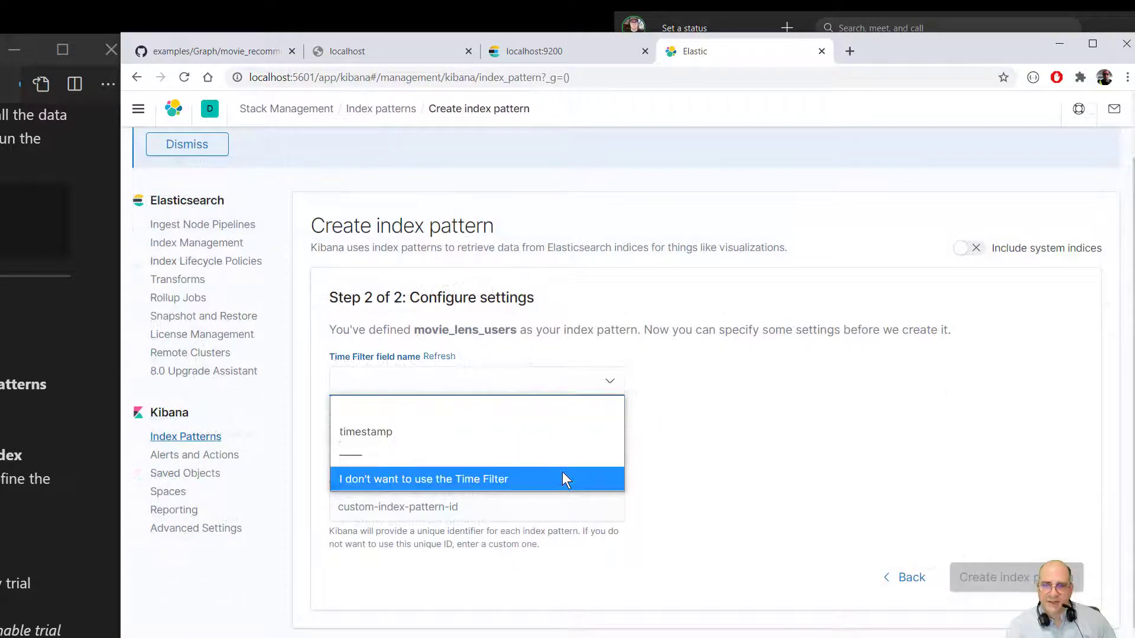
{"action": "left_click", "coordinate": [562, 474]}
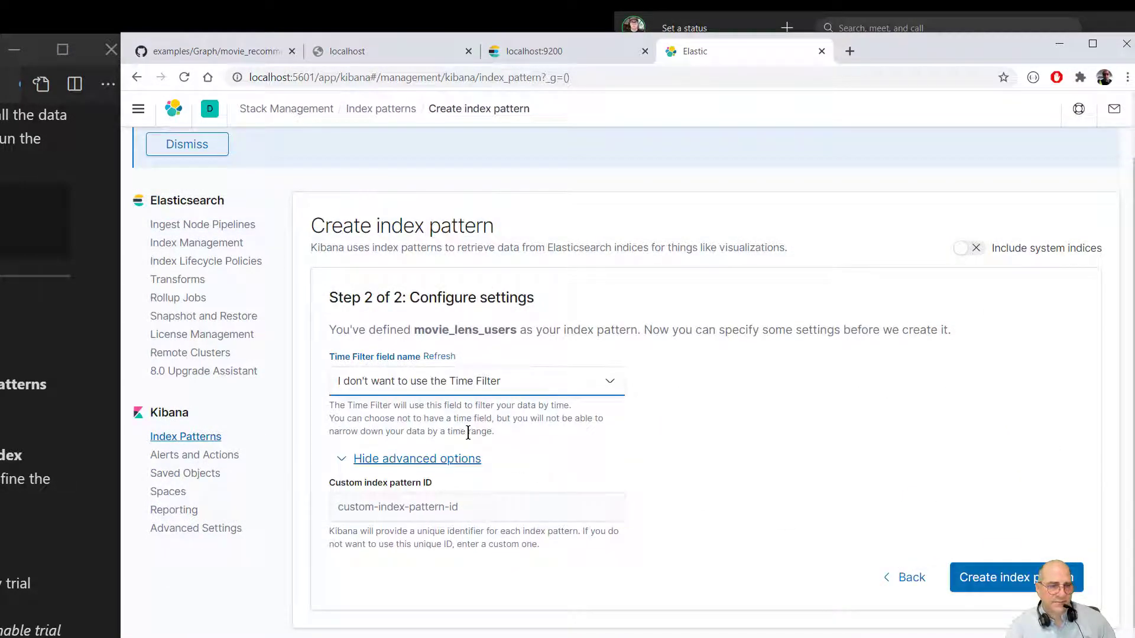
{"action": "left_click", "coordinate": [988, 577]}
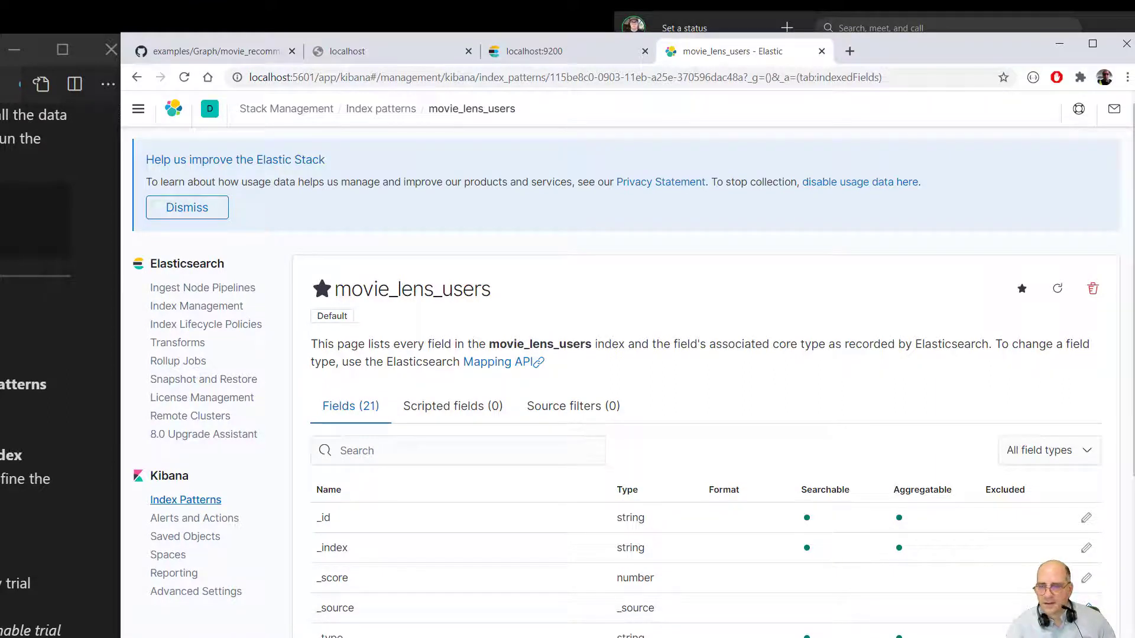
Review the 21 fields listed for the movie_lens_users index pattern
{"action": "key", "text": "alt+Tab"}
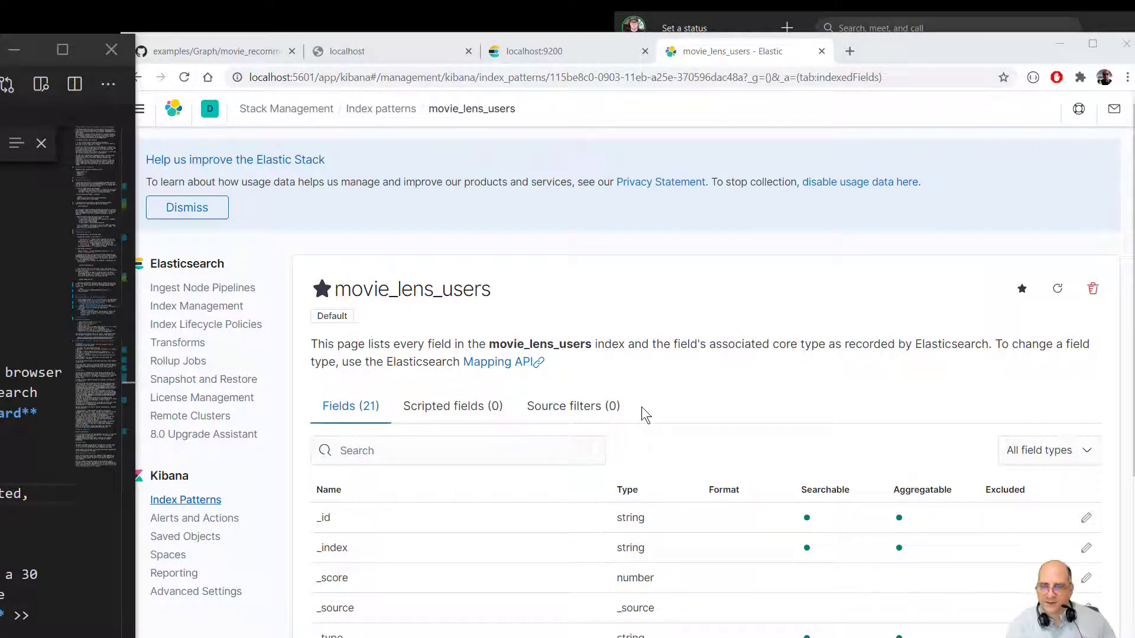
{"action": "scroll", "coordinate": [715, 411], "scroll_direction": "down", "scroll_amount": 4}
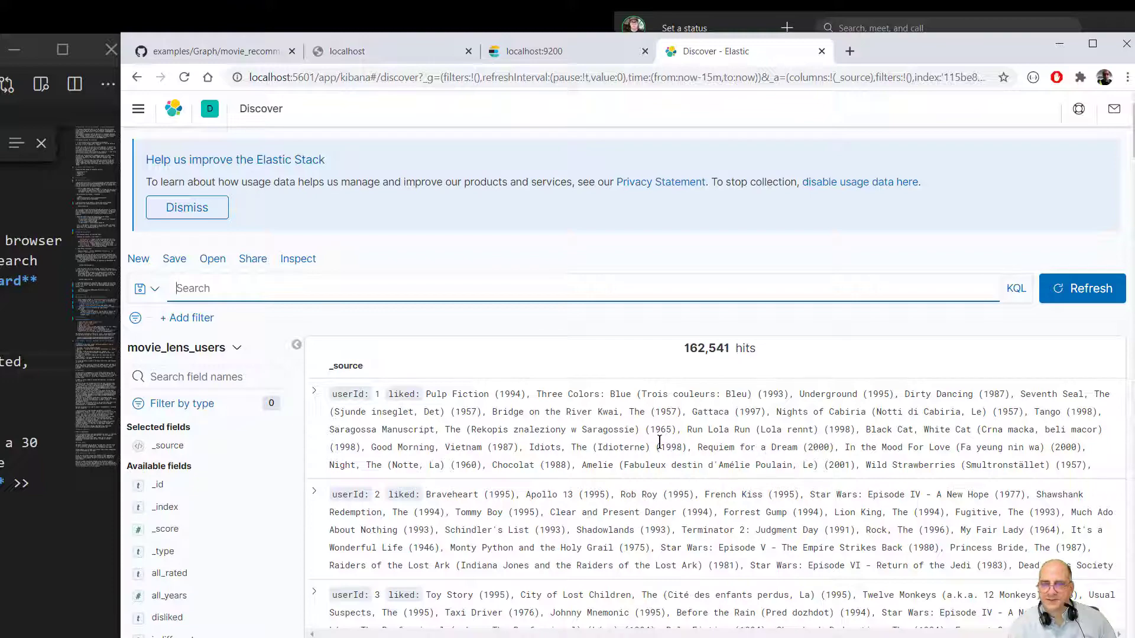
Scroll through the 162,541 user documents and their liked movie lists in Discover
{"action": "scroll", "coordinate": [297, 452], "scroll_direction": "down", "scroll_amount": 4}
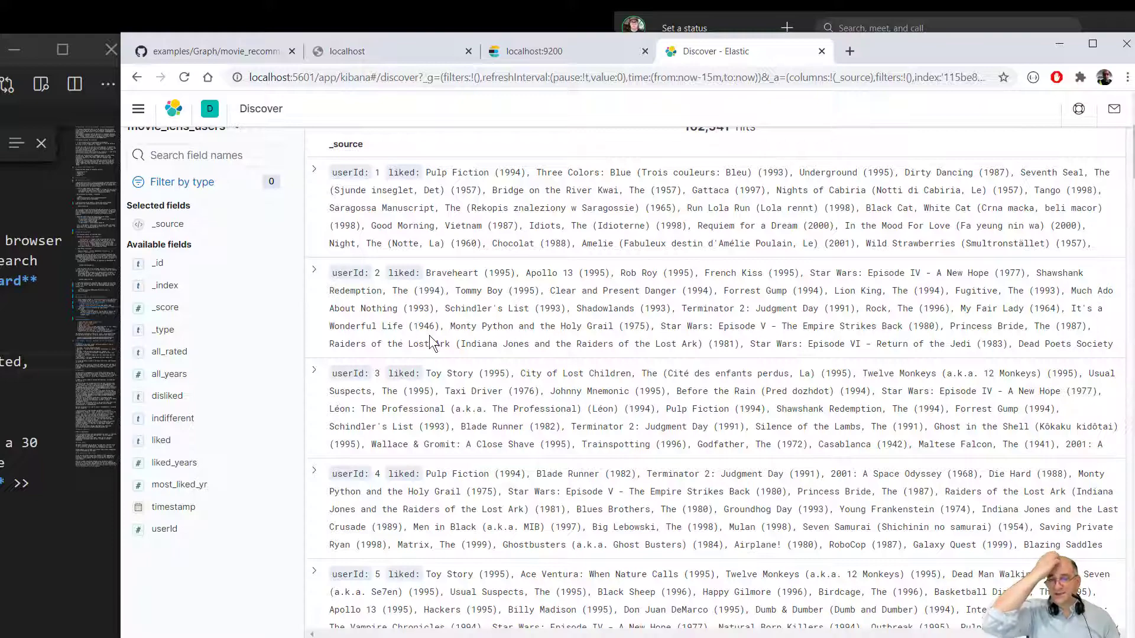
{"action": "scroll", "coordinate": [432, 342], "scroll_direction": "up", "scroll_amount": 4}
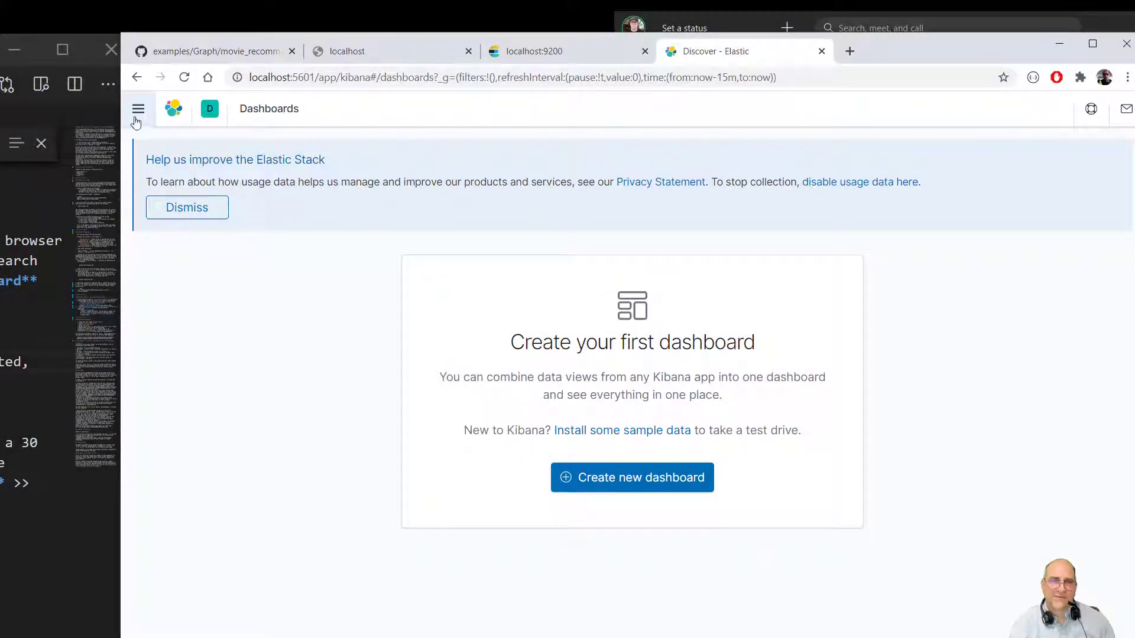
Return to the Kibana home page and open the Graph app card
{"action": "left_click", "coordinate": [173, 108]}
{"action": "scroll", "coordinate": [426, 390], "scroll_direction": "down", "scroll_amount": 6}
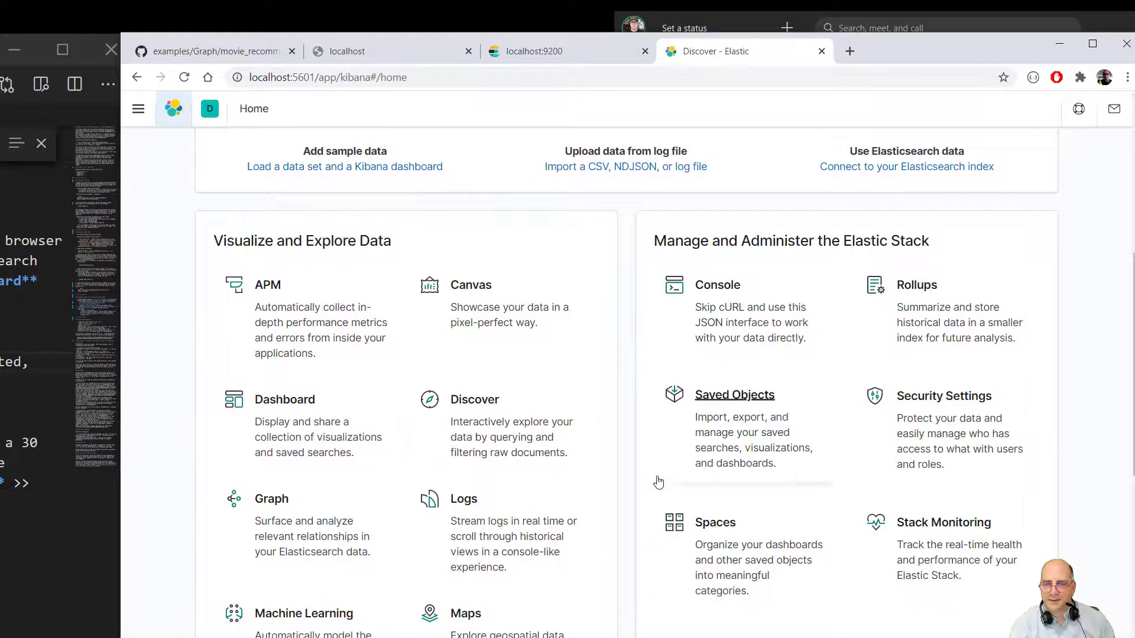
{"action": "scroll", "coordinate": [624, 498], "scroll_direction": "up", "scroll_amount": 6}
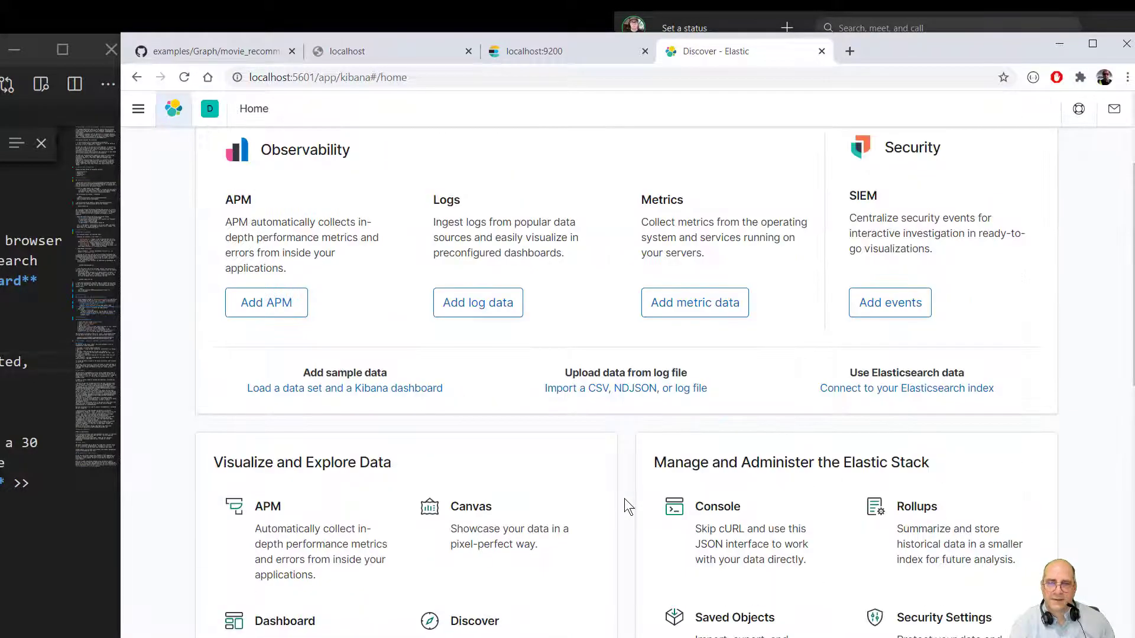
{"action": "scroll", "coordinate": [624, 499], "scroll_direction": "down", "scroll_amount": 10}
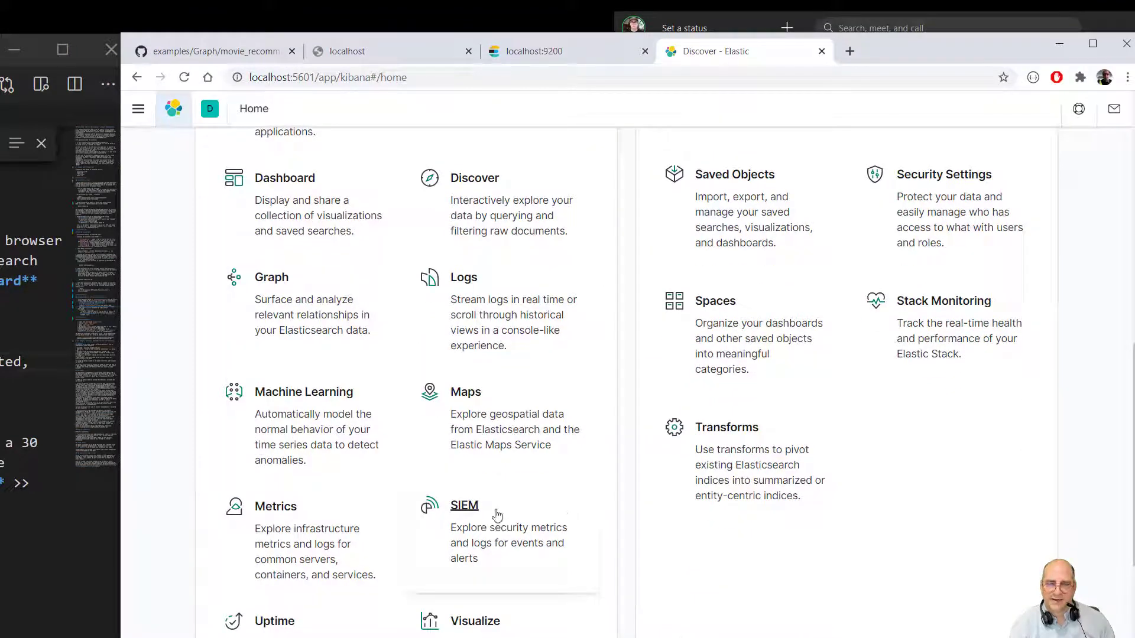
{"action": "left_click", "coordinate": [267, 277]}
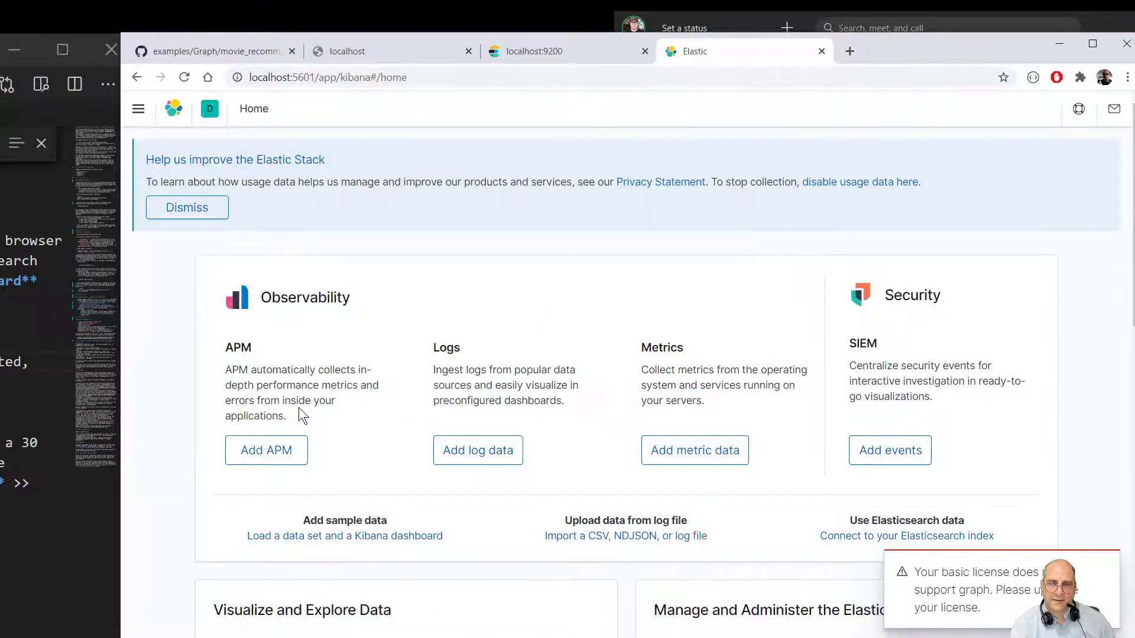
Read Graph's basic-license warning, then search the navigation menu for Management
{"action": "scroll", "coordinate": [299, 408], "scroll_direction": "down", "scroll_amount": 5}
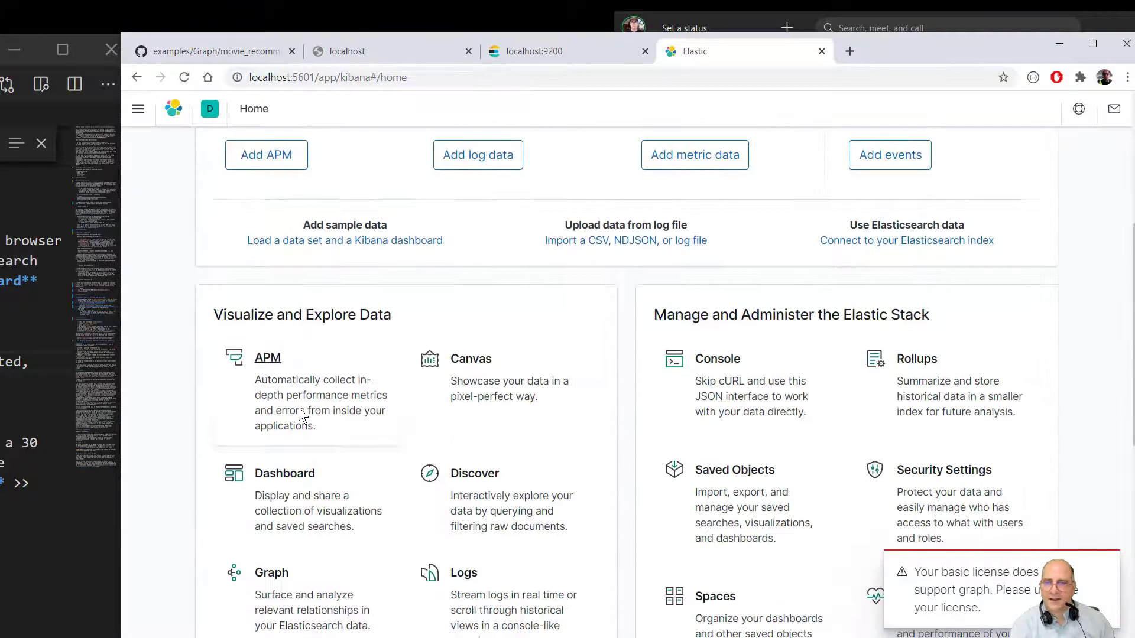
{"action": "mouse_move", "coordinate": [948, 597]}
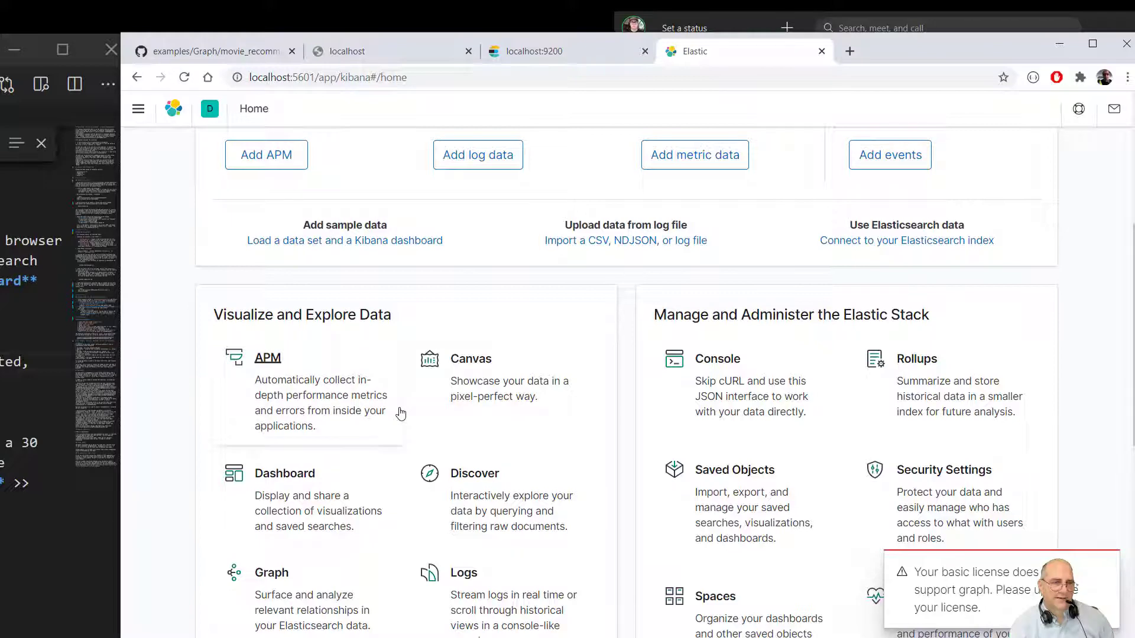
{"action": "scroll", "coordinate": [400, 413], "scroll_direction": "up", "scroll_amount": 3}
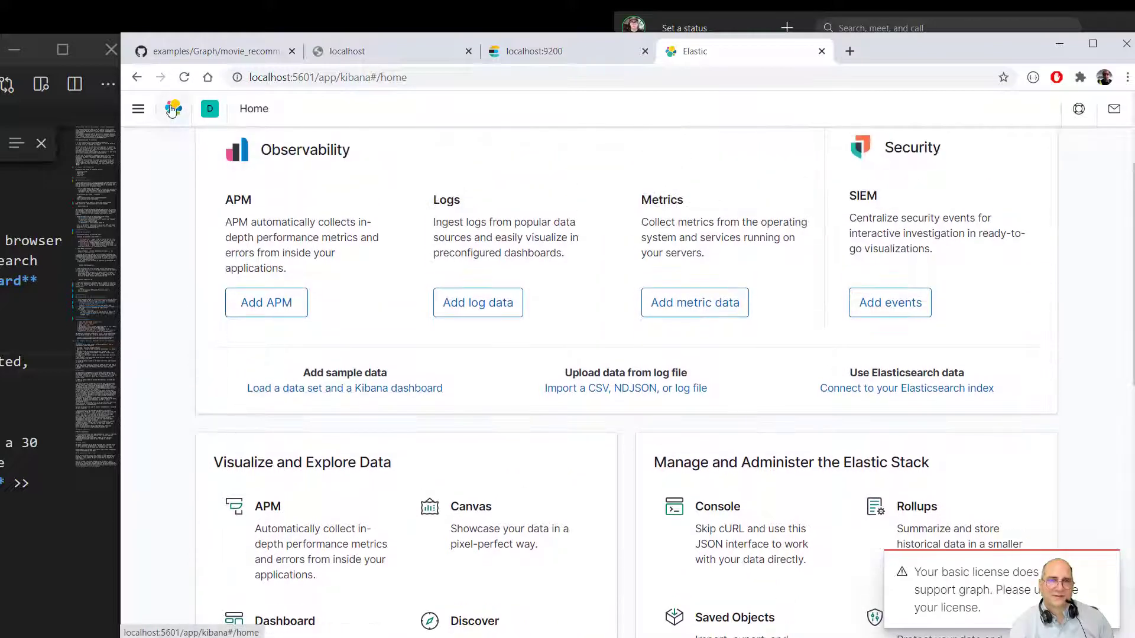
{"action": "left_click", "coordinate": [138, 108]}
{"action": "key", "text": "ctrl+f"}
Start the free 30-day trial from Stack Management > License Management
{"action": "scroll", "coordinate": [269, 367], "scroll_direction": "down", "scroll_amount": 3}
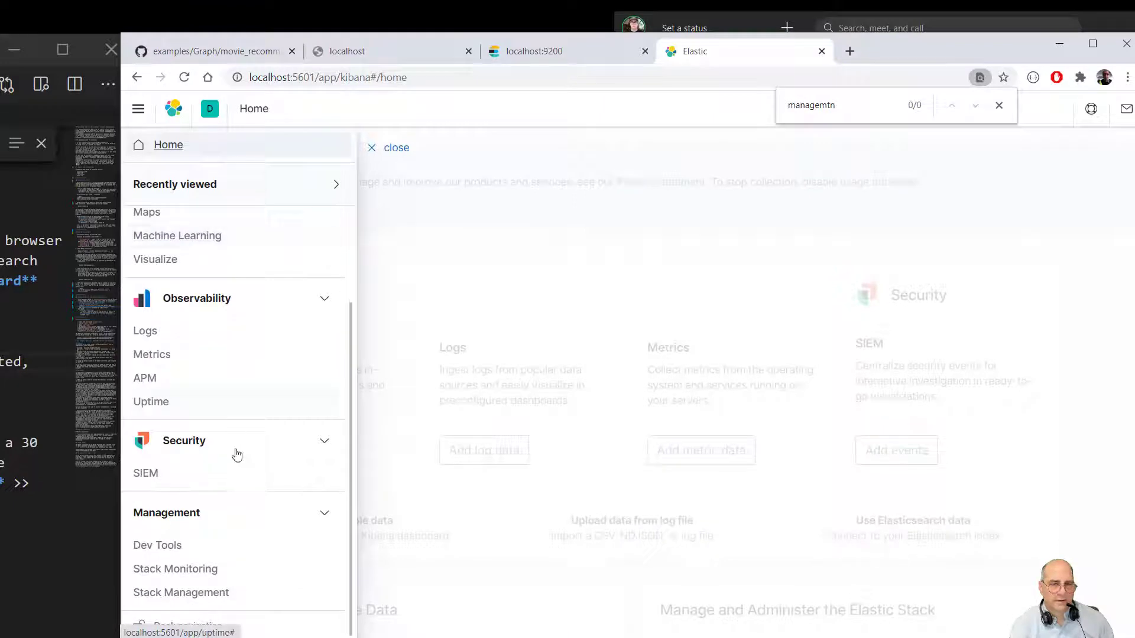
{"action": "left_click", "coordinate": [206, 593]}
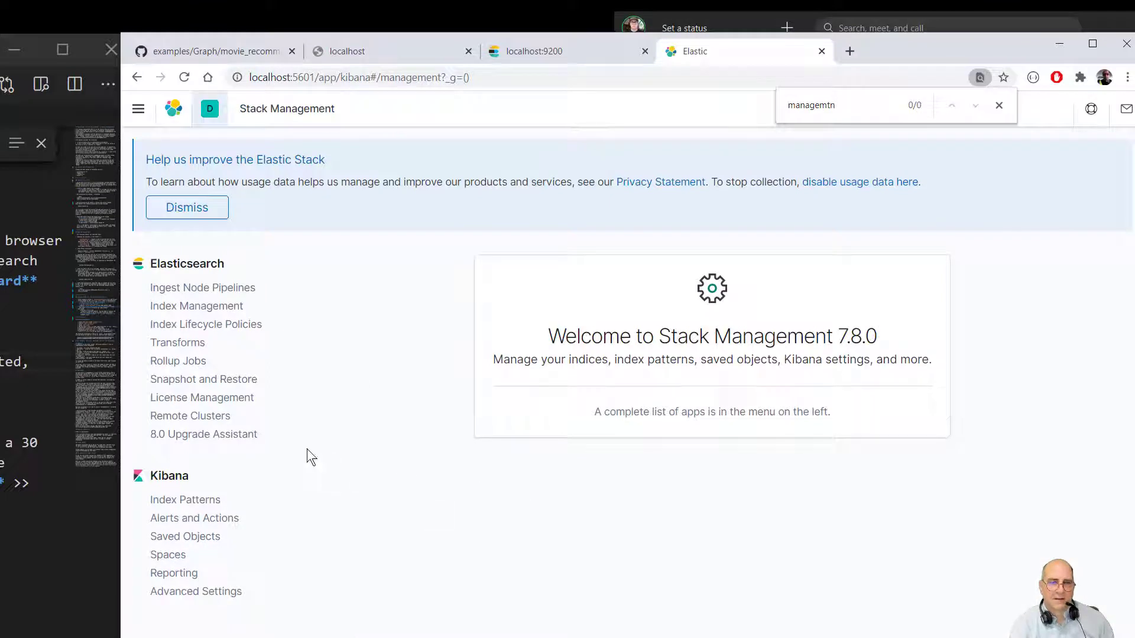
{"action": "left_click", "coordinate": [203, 398]}
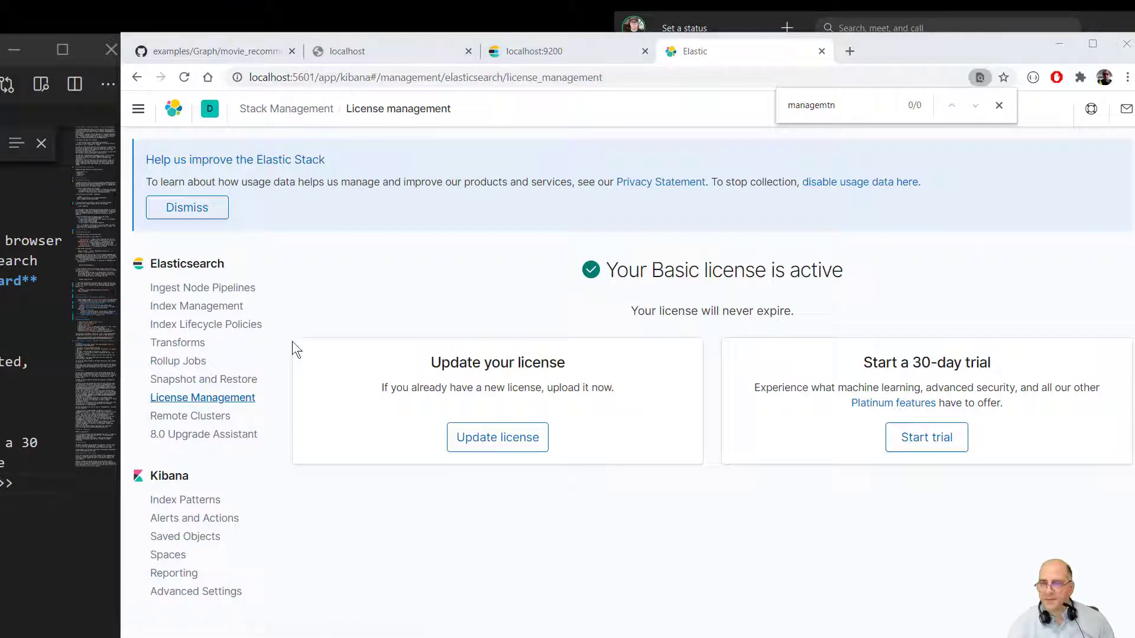
{"action": "left_click", "coordinate": [926, 437]}
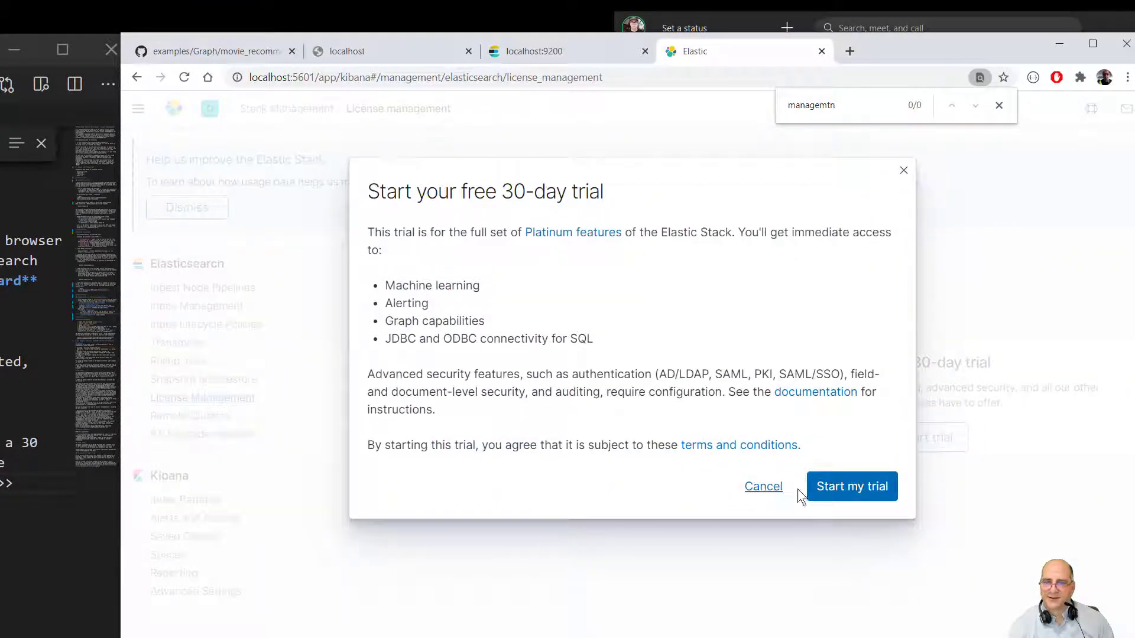
{"action": "left_click", "coordinate": [825, 490]}
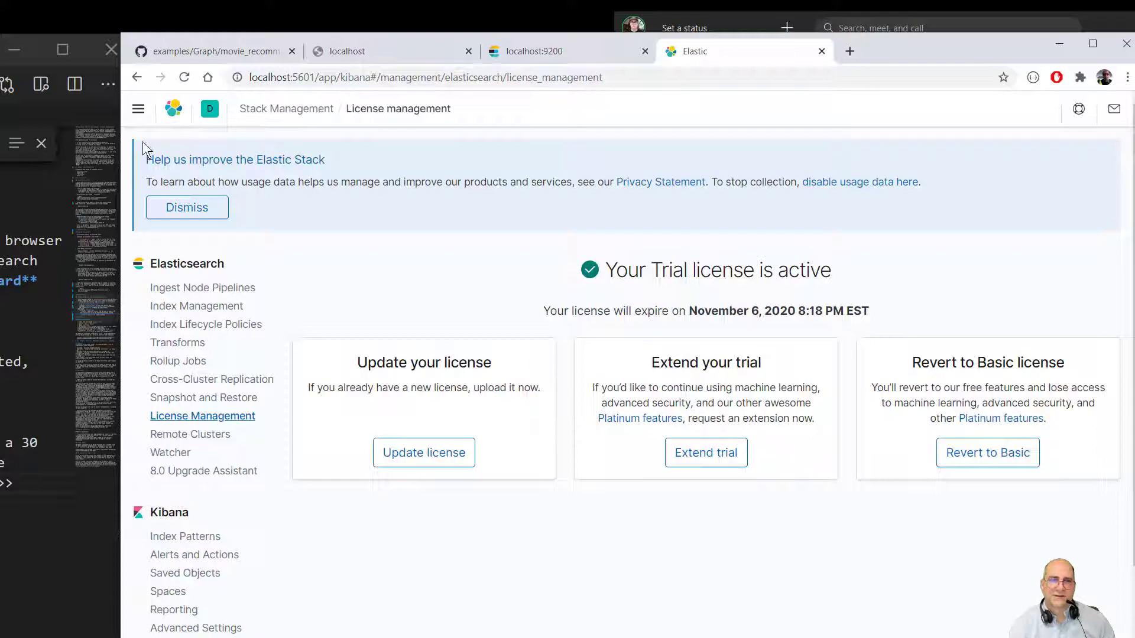
Create a new Graph workspace using movie_lens_users as its data source
{"action": "left_click", "coordinate": [173, 108]}
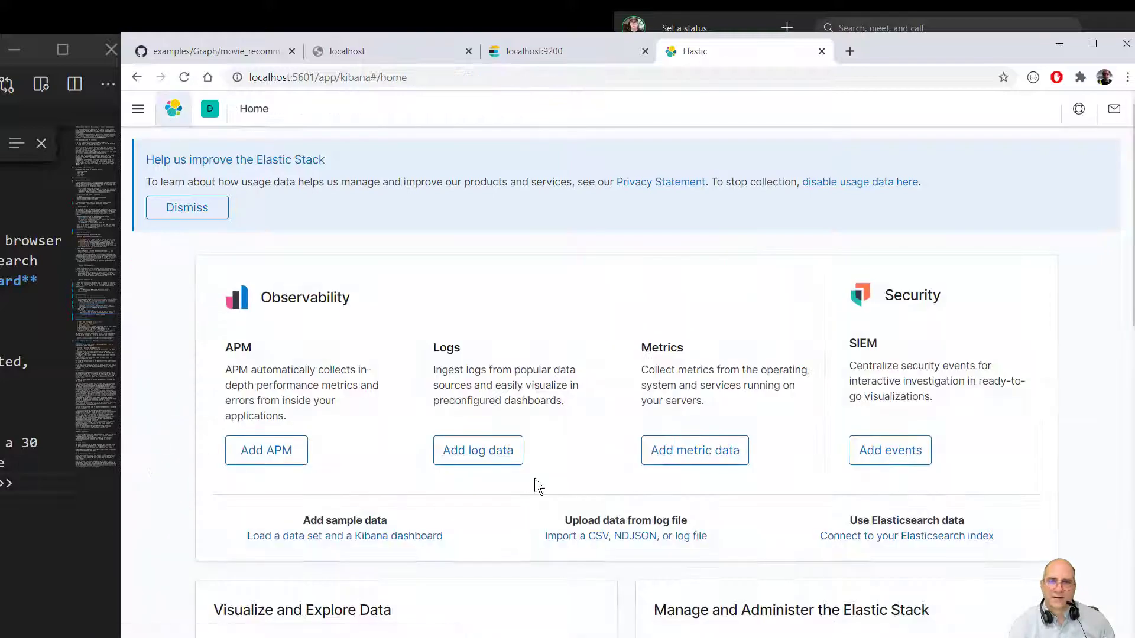
{"action": "scroll", "coordinate": [534, 478], "scroll_direction": "down", "scroll_amount": 10}
{"action": "left_click", "coordinate": [297, 279]}
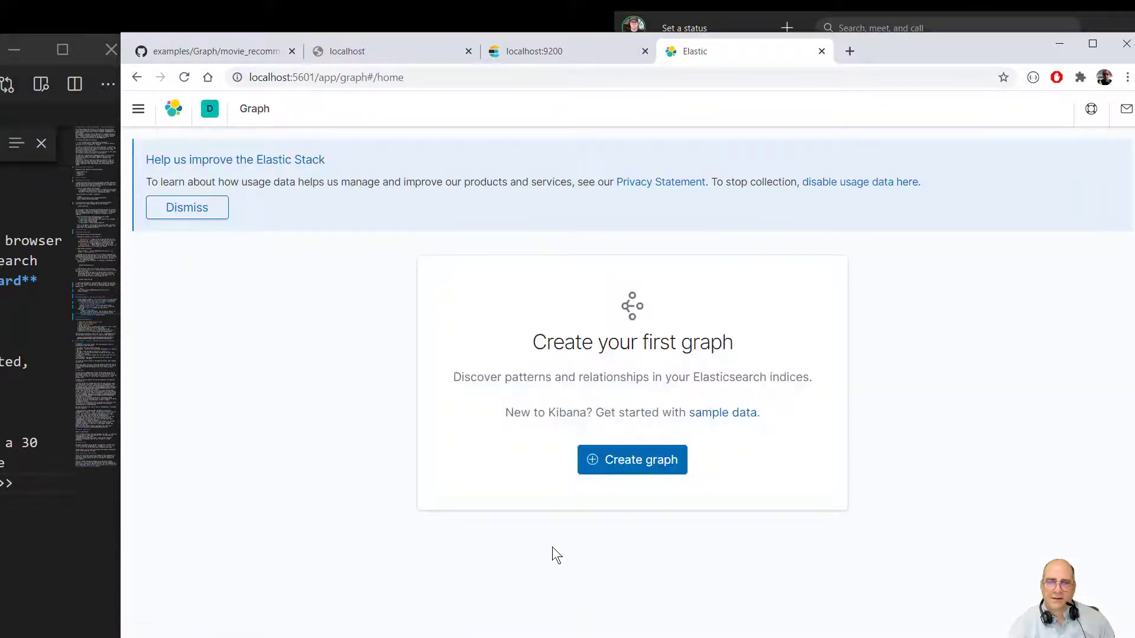
{"action": "left_click", "coordinate": [611, 466]}
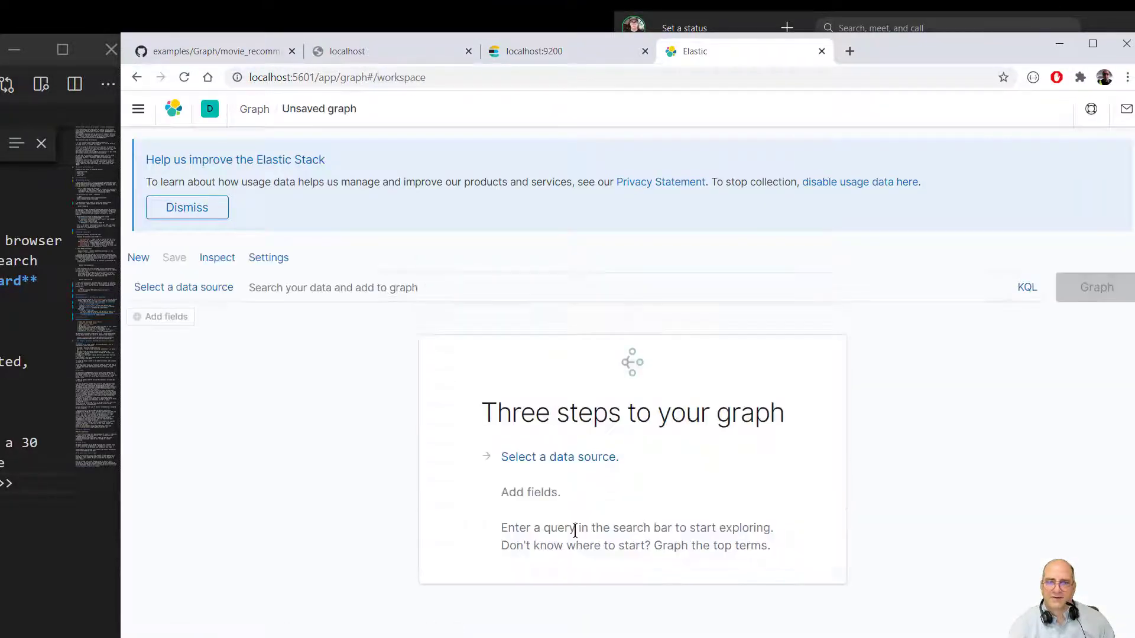
{"action": "left_click", "coordinate": [544, 464]}
{"action": "left_click", "coordinate": [436, 261]}
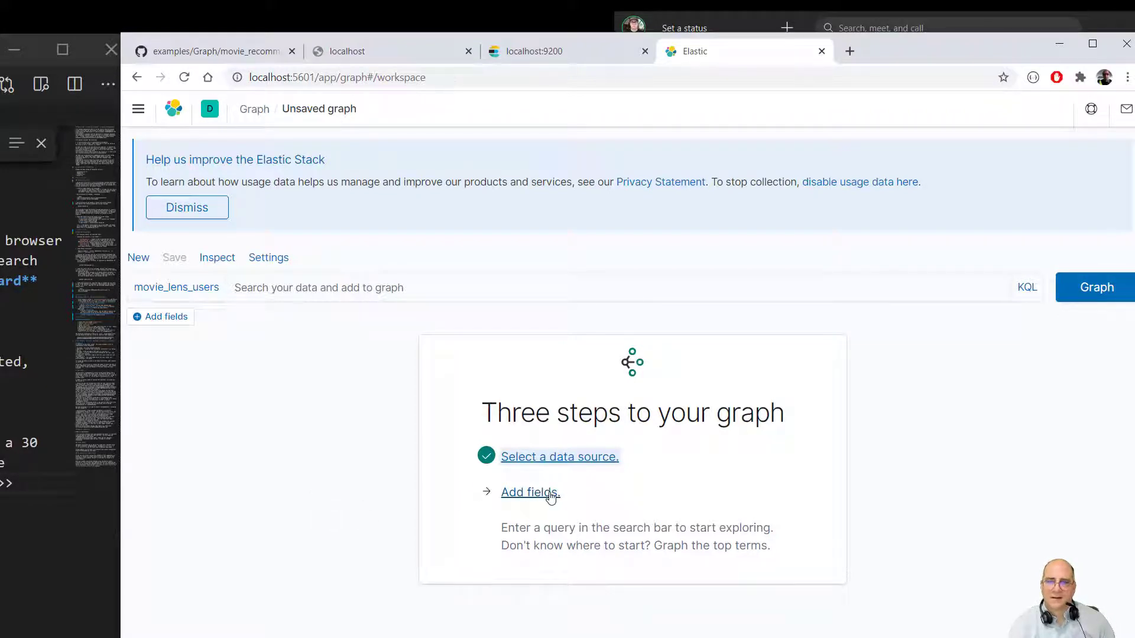
Add the liked field to the graph and graph its top terms
{"action": "left_click", "coordinate": [550, 498]}
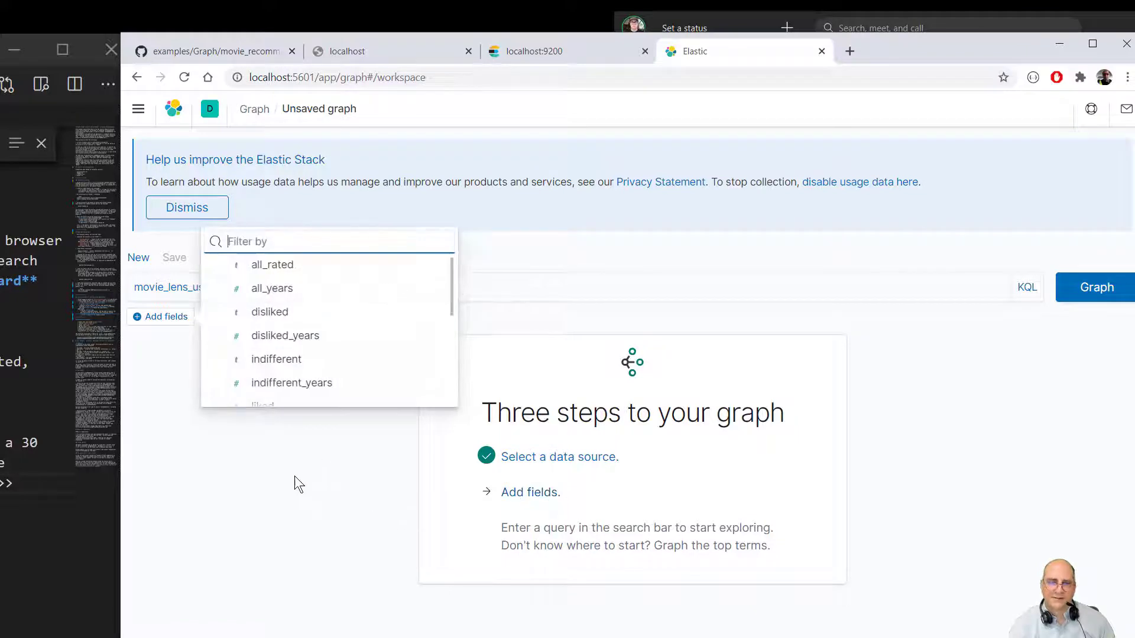
{"action": "scroll", "coordinate": [387, 333], "scroll_direction": "down", "scroll_amount": 3}
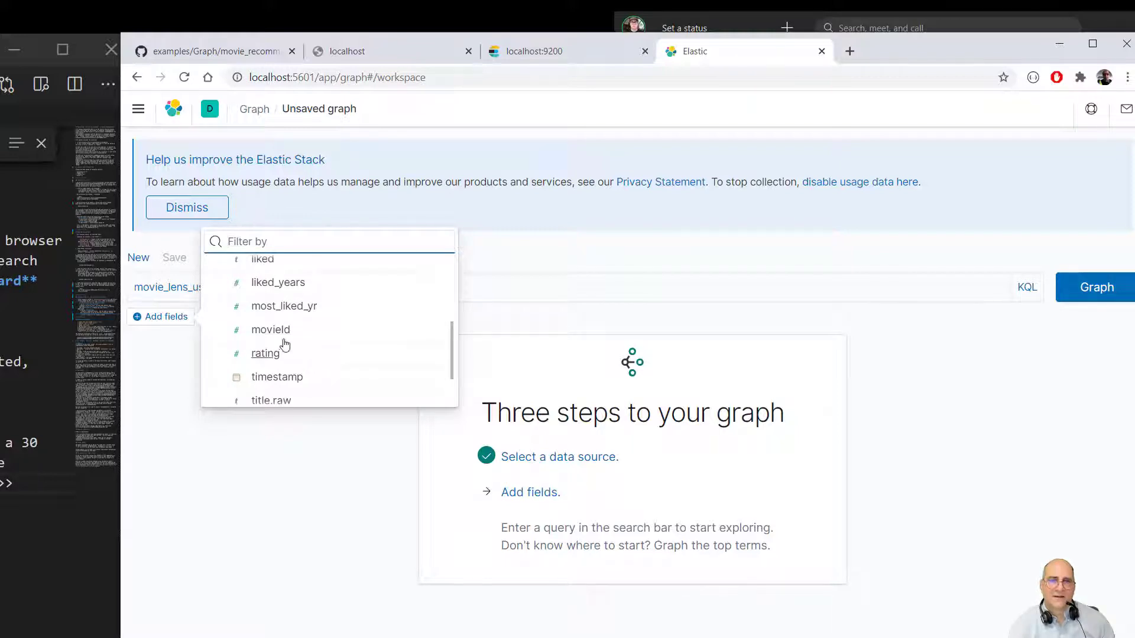
{"action": "scroll", "coordinate": [288, 329], "scroll_direction": "up", "scroll_amount": 3}
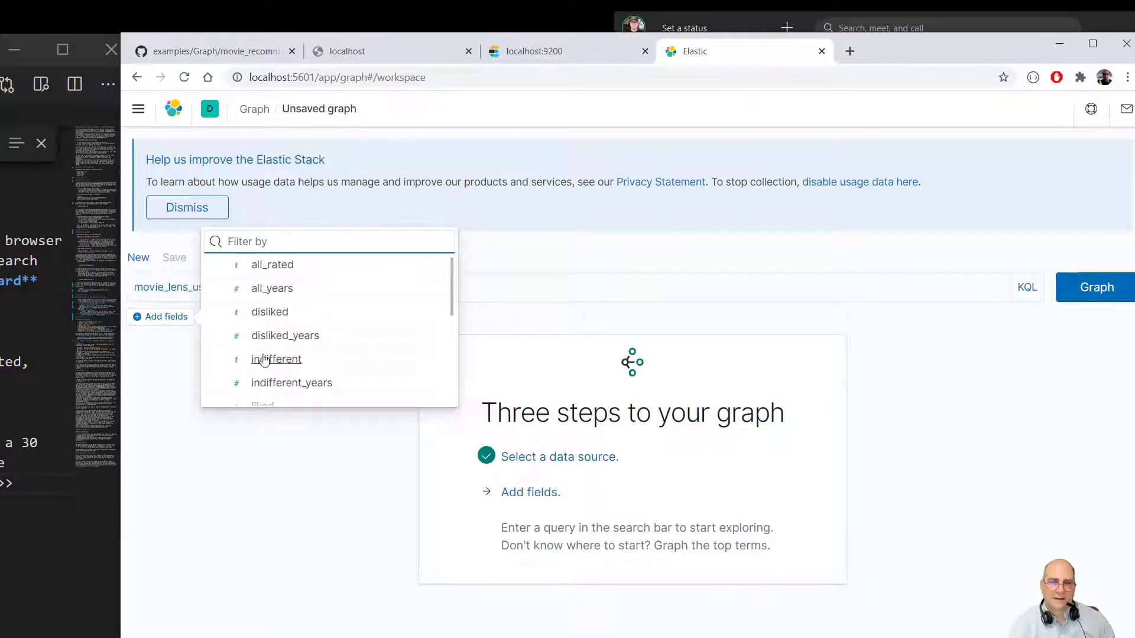
{"action": "scroll", "coordinate": [278, 379], "scroll_direction": "down", "scroll_amount": 3}
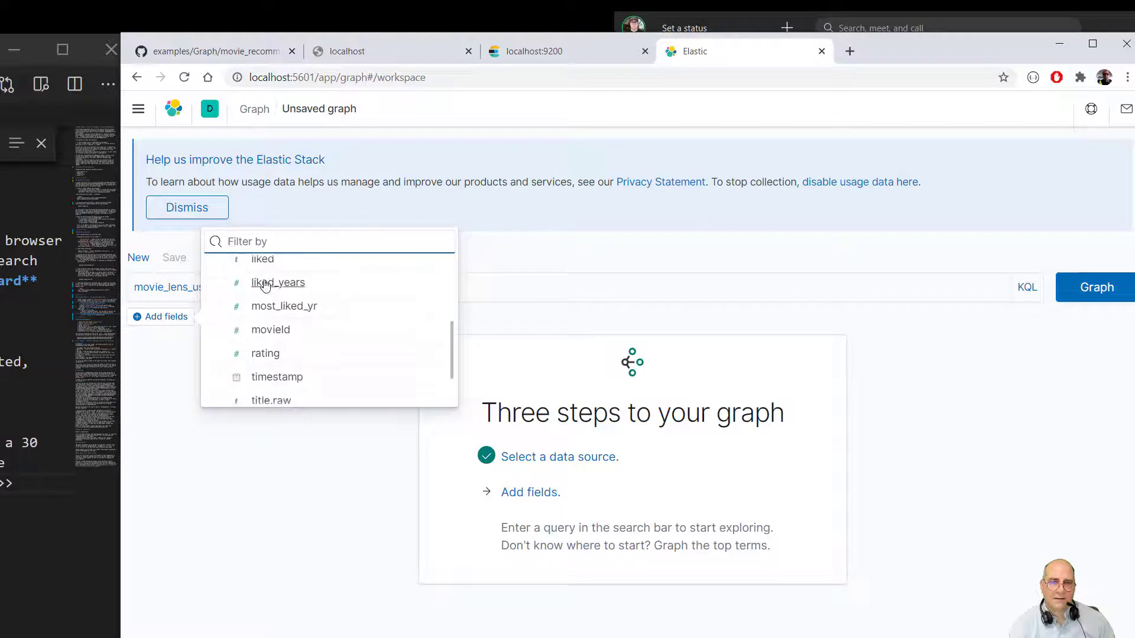
{"action": "left_click", "coordinate": [260, 259]}
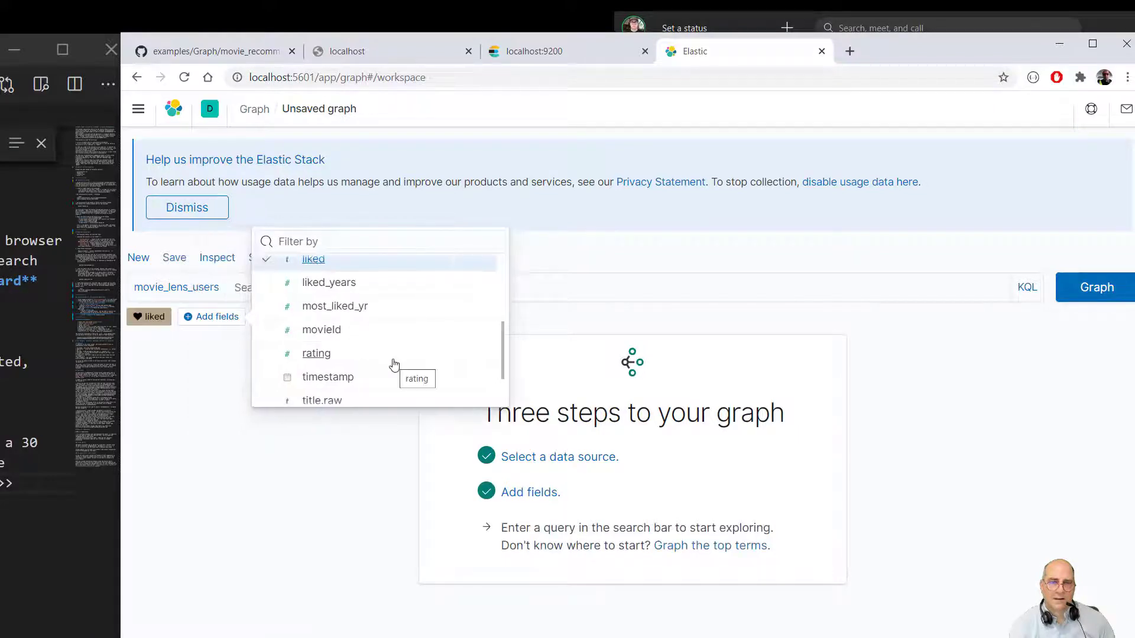
{"action": "left_click", "coordinate": [713, 552]}
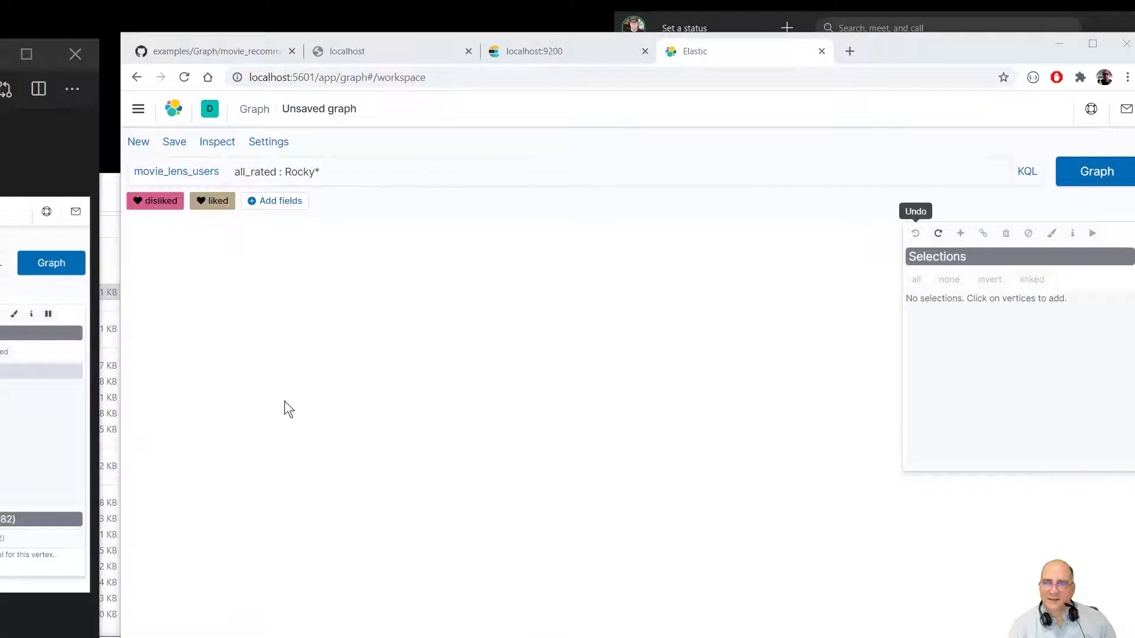
Run the all_rated : Rocky* query, then move and inspect the Batman & Robin (1997) vertex
{"action": "left_click", "coordinate": [401, 169]}
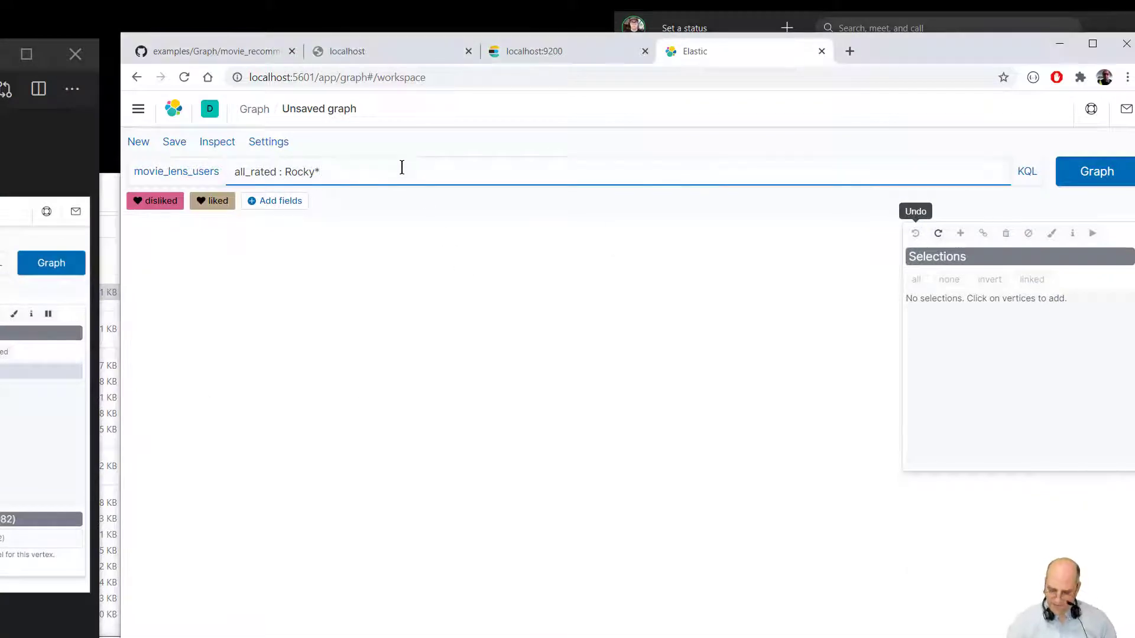
{"action": "key", "text": "Return"}
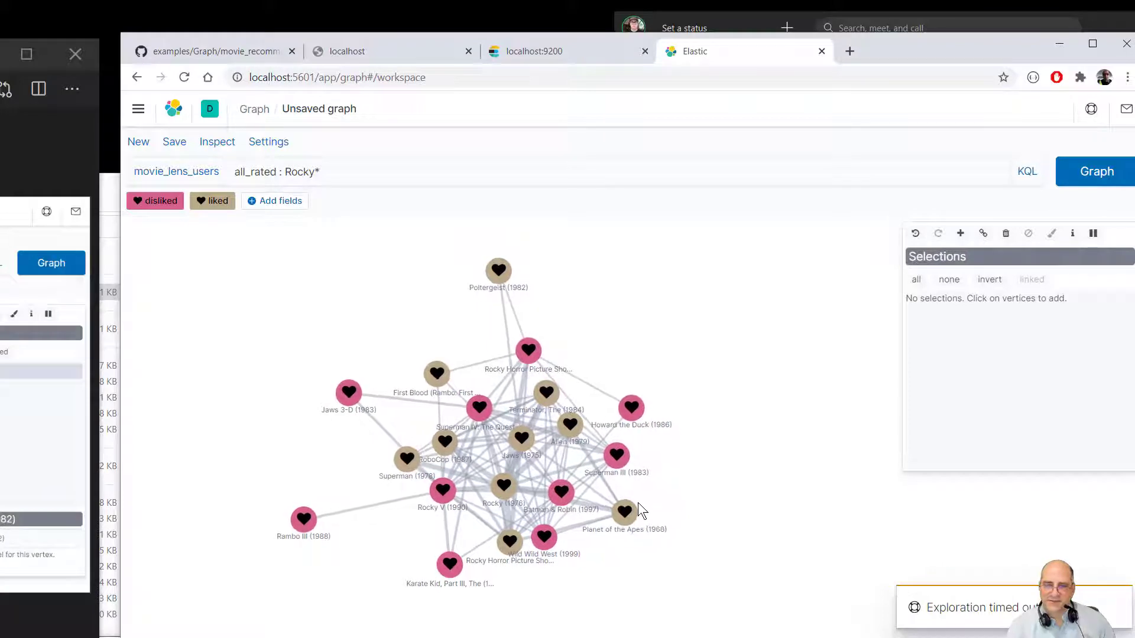
{"action": "scroll", "coordinate": [644, 502], "scroll_direction": "up", "scroll_amount": 3}
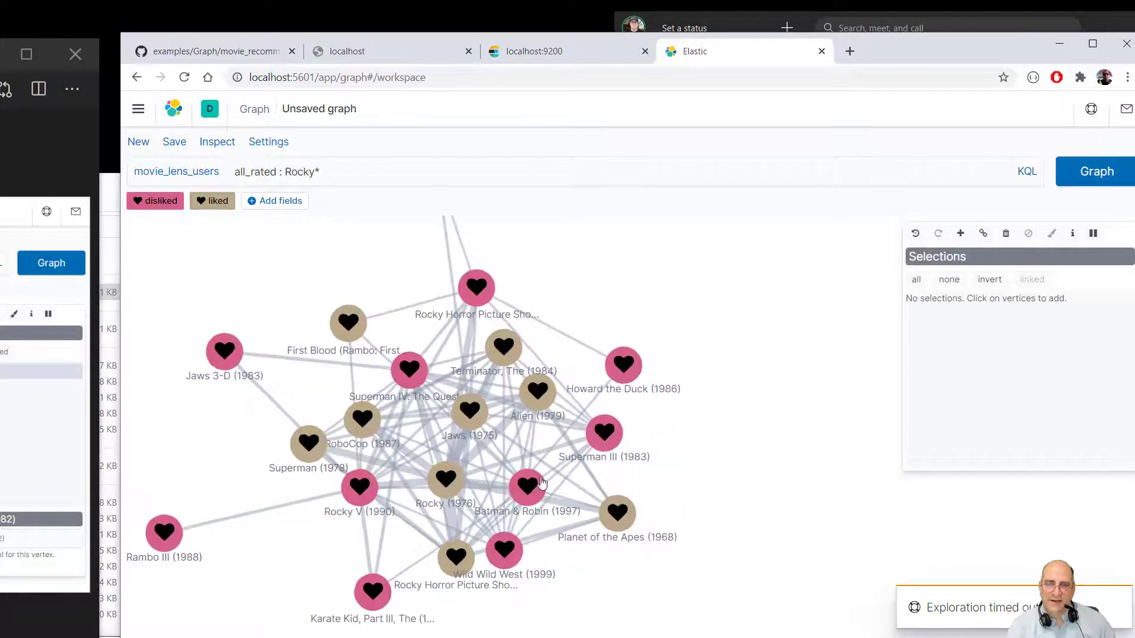
{"action": "left_click_drag", "start_coordinate": [541, 484], "coordinate": [644, 498]}
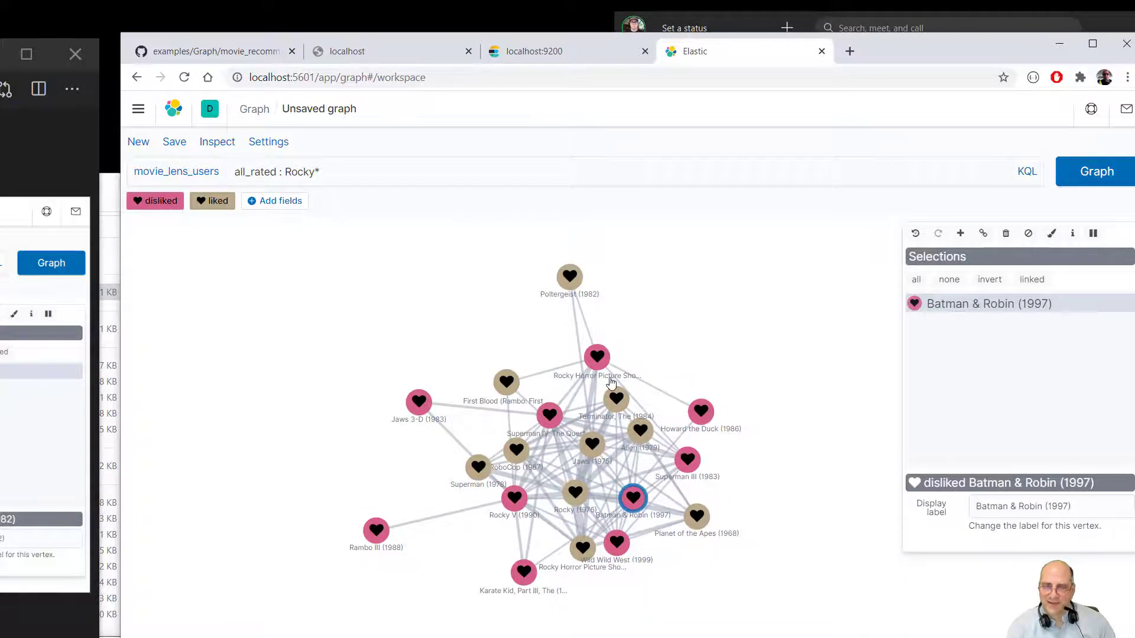
{"action": "scroll", "coordinate": [611, 384], "scroll_direction": "up", "scroll_amount": 3}
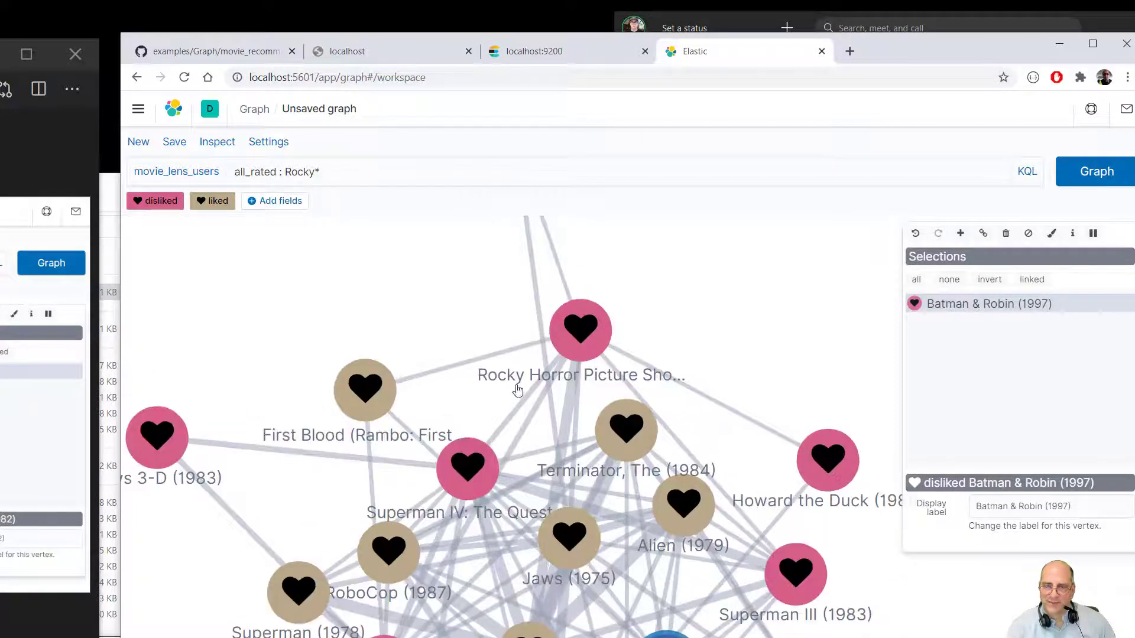
{"action": "scroll", "coordinate": [535, 395], "scroll_direction": "down", "scroll_amount": 4}
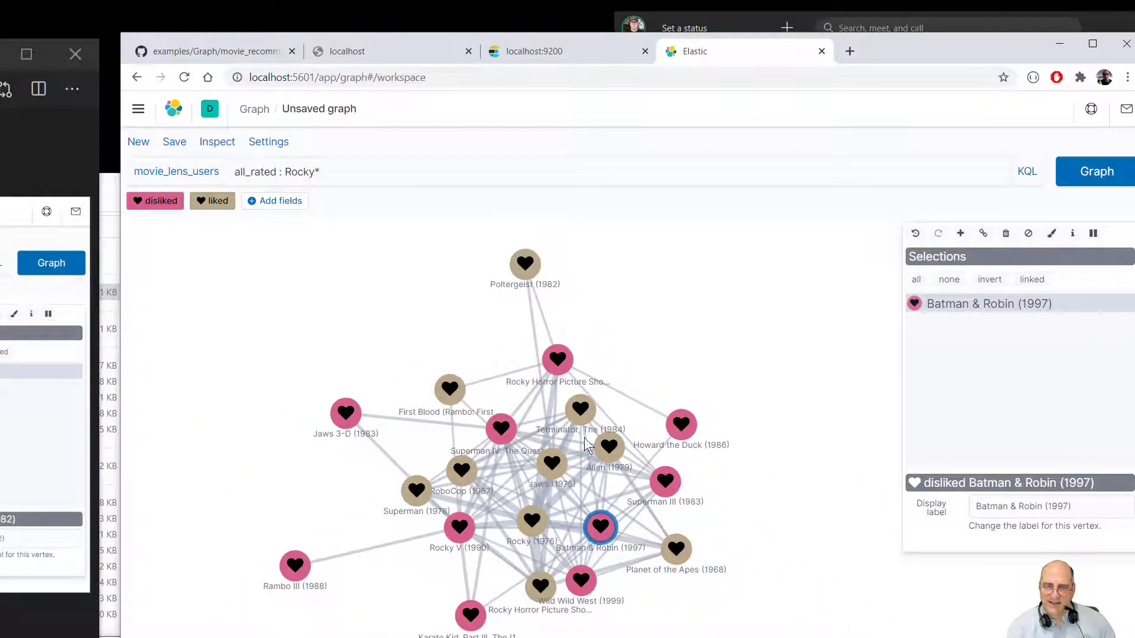
{"action": "scroll", "coordinate": [599, 444], "scroll_direction": "up", "scroll_amount": 5}
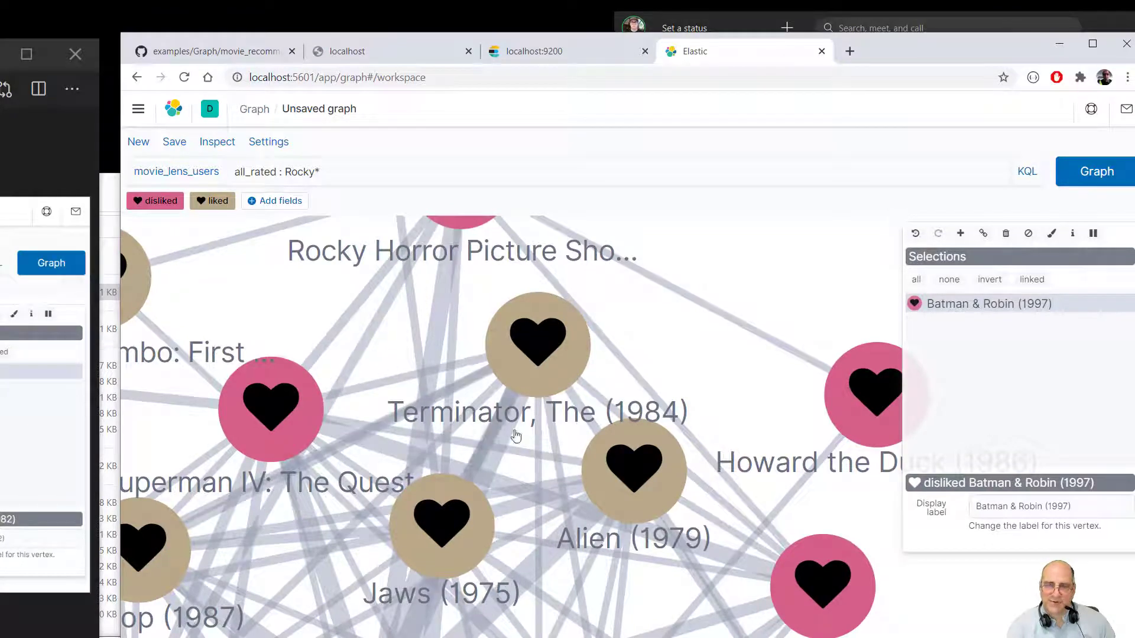
{"action": "scroll", "coordinate": [562, 416], "scroll_direction": "down", "scroll_amount": 5}
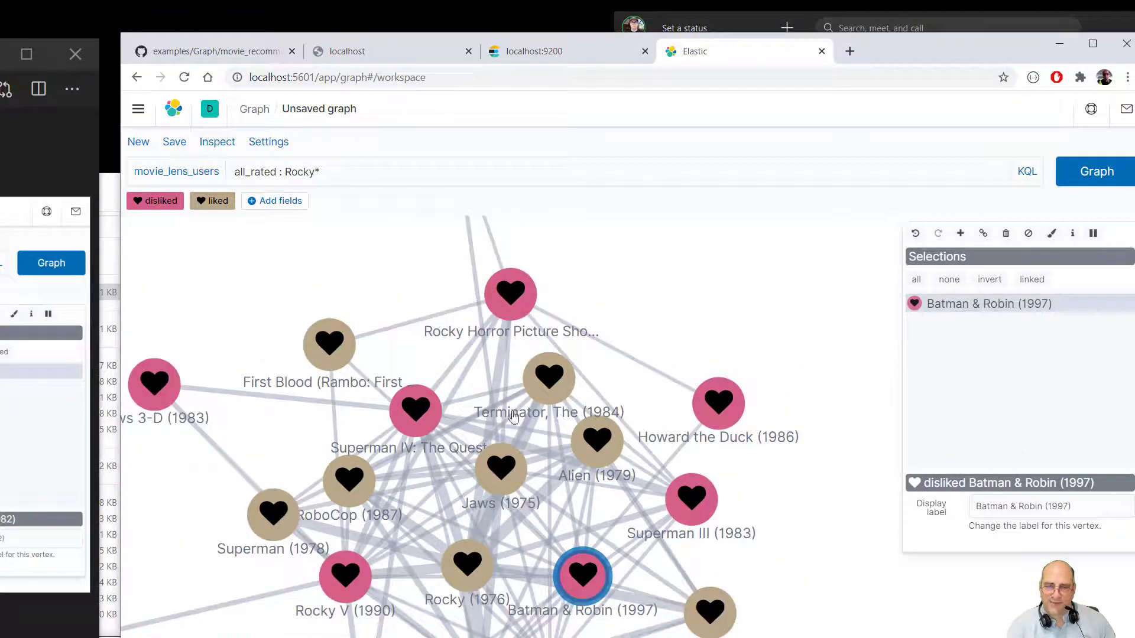
{"action": "left_click_drag", "start_coordinate": [420, 416], "coordinate": [511, 352]}
Select the Superman IV: The Quest for Peace and Rocky V (1990) vertices, panning to Poltergeist
{"action": "left_click", "coordinate": [511, 352]}
{"action": "scroll", "coordinate": [511, 352], "scroll_direction": "down", "scroll_amount": 2}
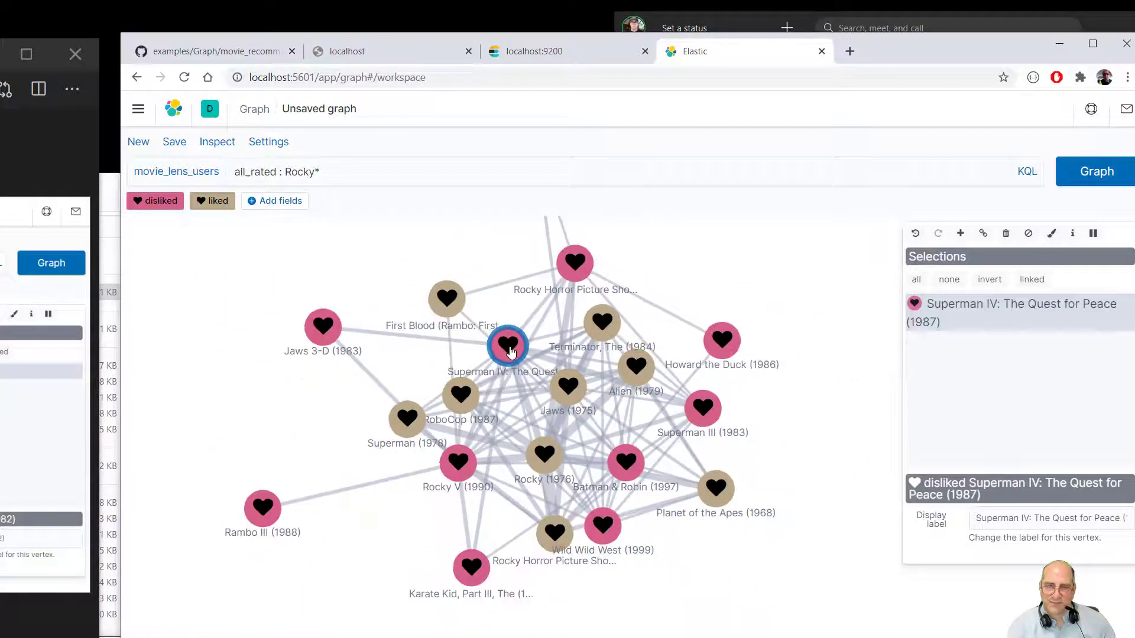
{"action": "left_click", "coordinate": [449, 472]}
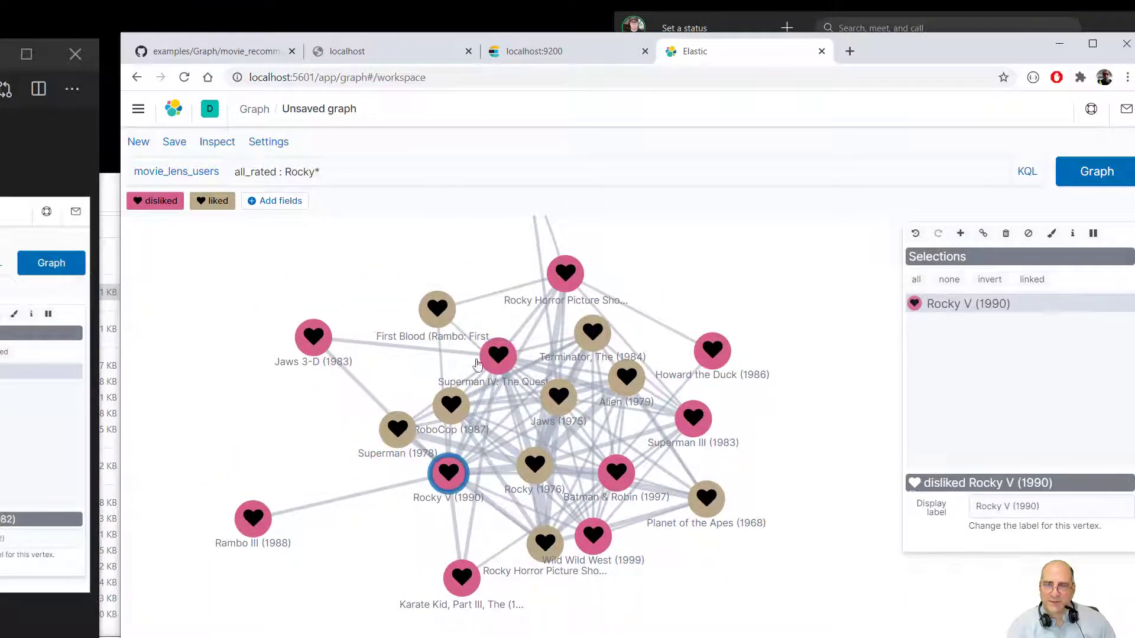
{"action": "scroll", "coordinate": [697, 305], "scroll_direction": "down", "scroll_amount": 1}
{"action": "scroll", "coordinate": [697, 305], "scroll_direction": "up", "scroll_amount": 1}
{"action": "scroll", "coordinate": [697, 304], "scroll_direction": "up", "scroll_amount": 2}
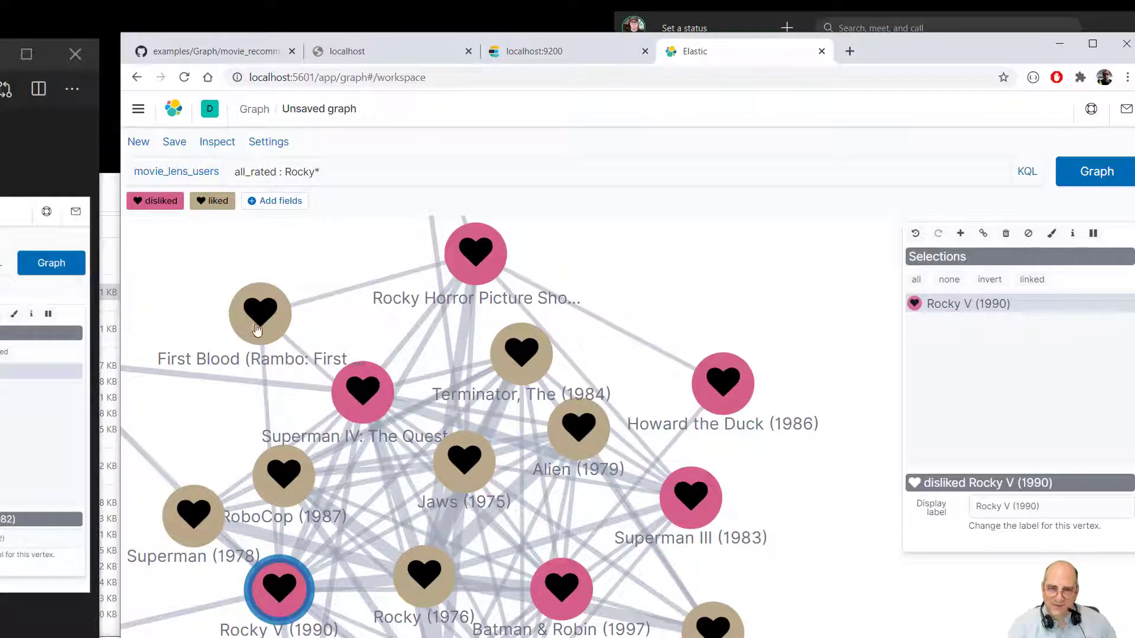
{"action": "scroll", "coordinate": [471, 367], "scroll_direction": "up", "scroll_amount": 2}
{"action": "scroll", "coordinate": [472, 372], "scroll_direction": "down", "scroll_amount": 3}
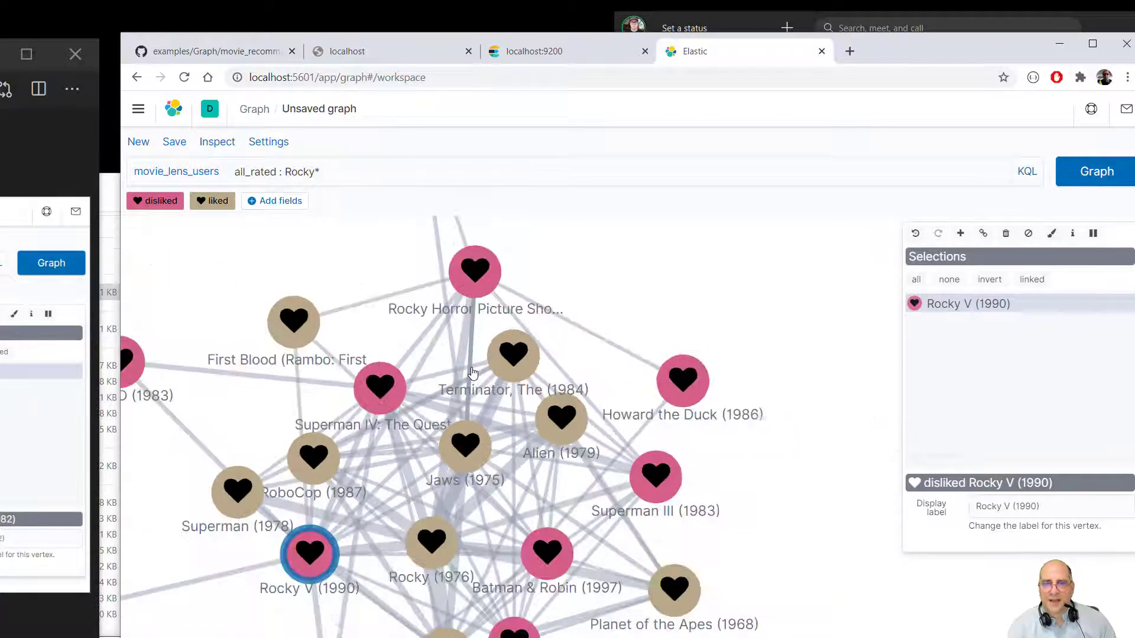
{"action": "left_click_drag", "start_coordinate": [472, 372], "coordinate": [541, 495]}
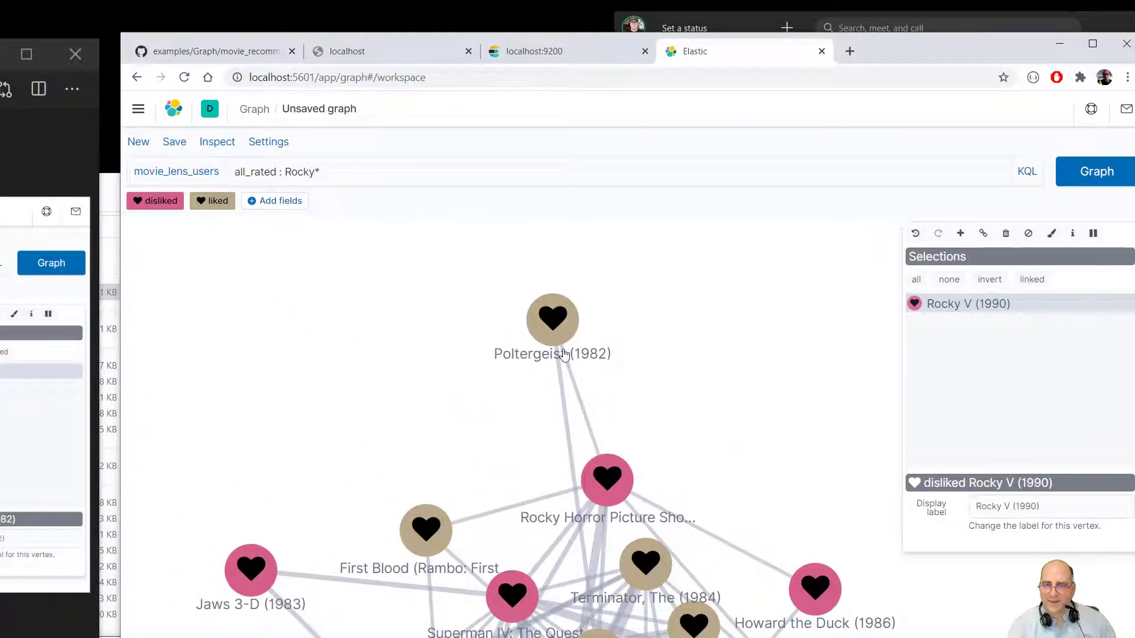
{"action": "left_click_drag", "start_coordinate": [530, 440], "coordinate": [449, 146]}
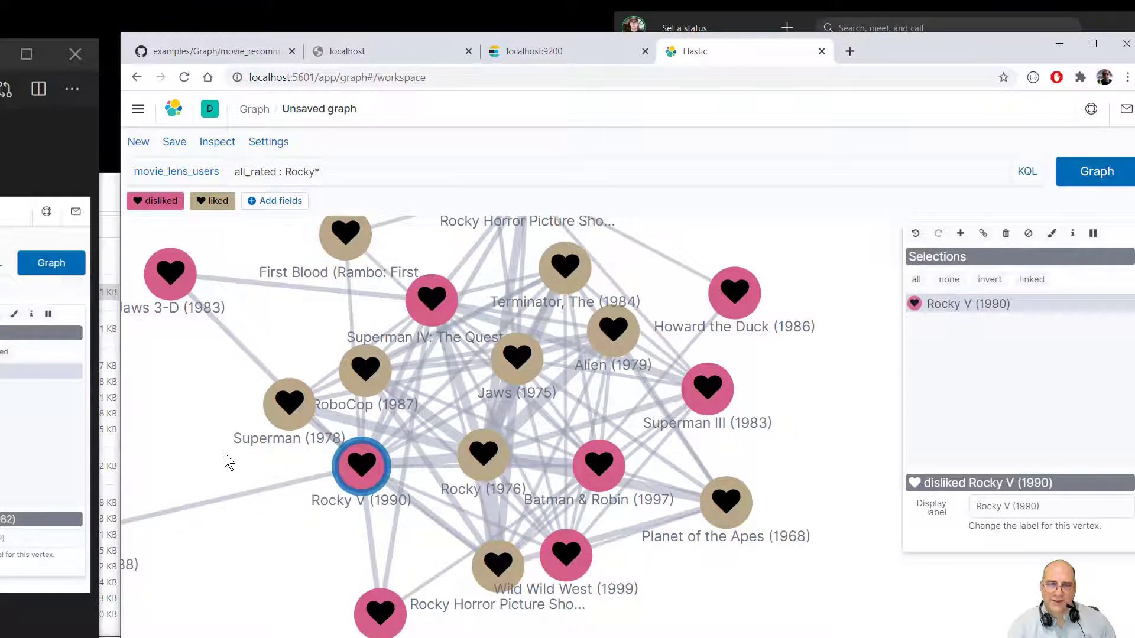
{"action": "left_click_drag", "start_coordinate": [214, 449], "coordinate": [209, 470]}
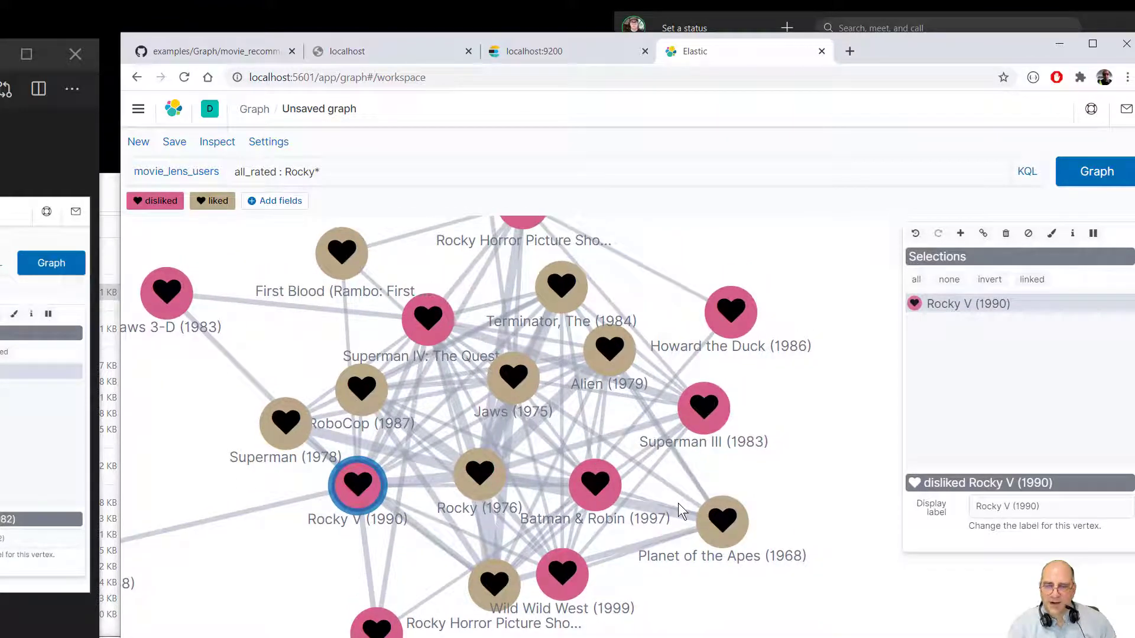
{"action": "mouse_move", "coordinate": [777, 509]}
{"action": "left_mouse_down"}
{"action": "mouse_move", "coordinate": [857, 336]}
{"action": "mouse_move", "coordinate": [776, 490]}
{"action": "left_mouse_up"}
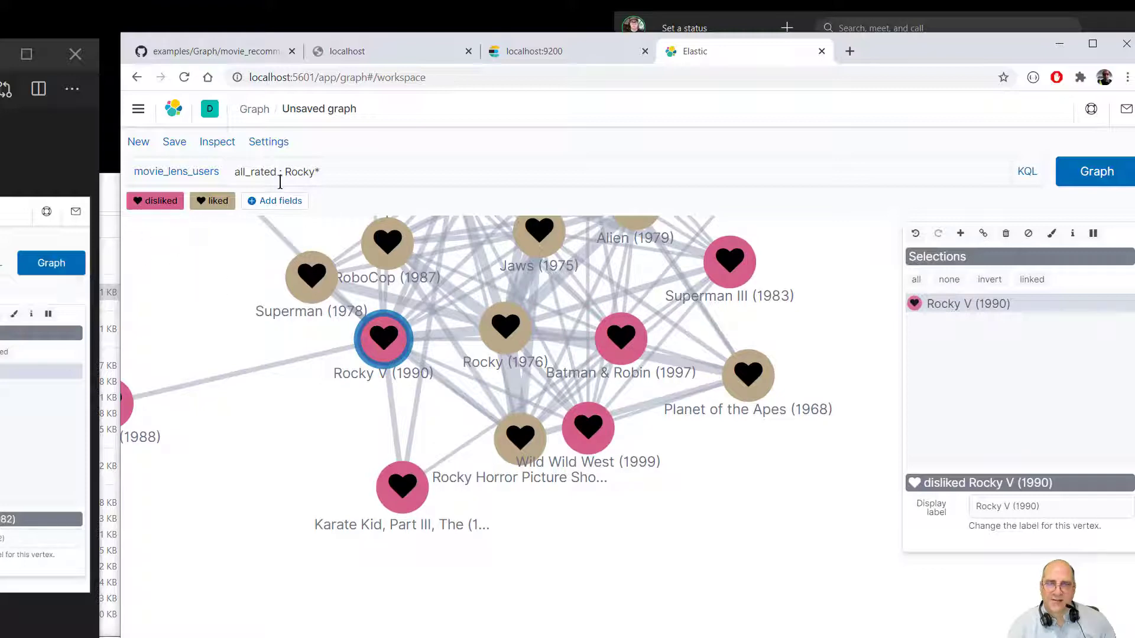
{"action": "left_click_drag", "start_coordinate": [709, 484], "coordinate": [673, 637]}
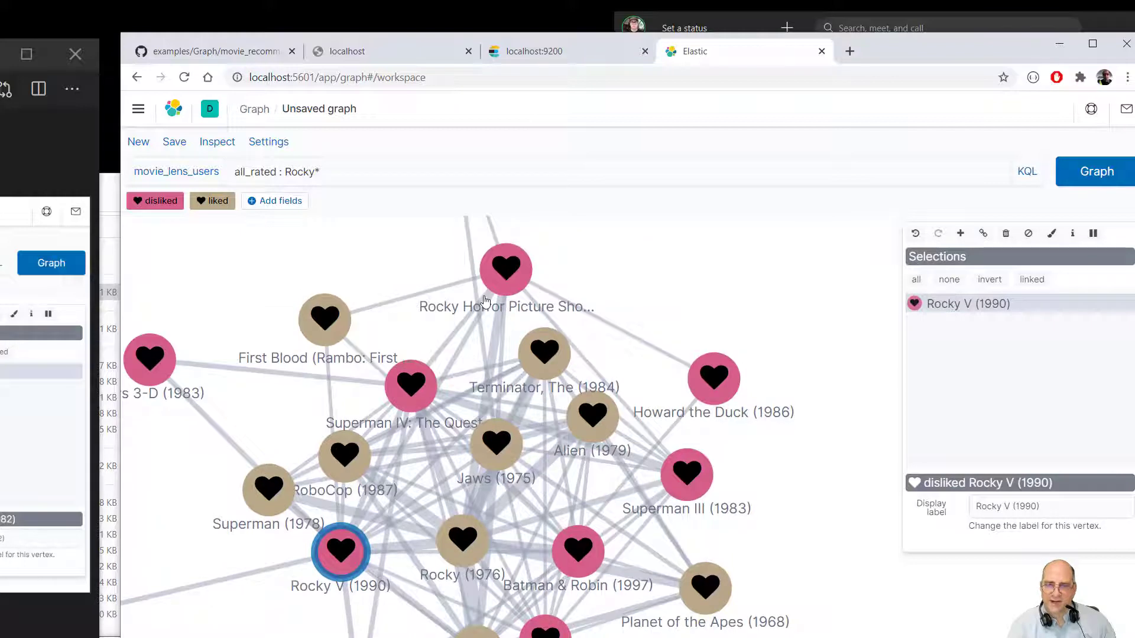
Select the Rocky Horror Picture Show vertex and move it to the graph's top
{"action": "left_click", "coordinate": [500, 272]}
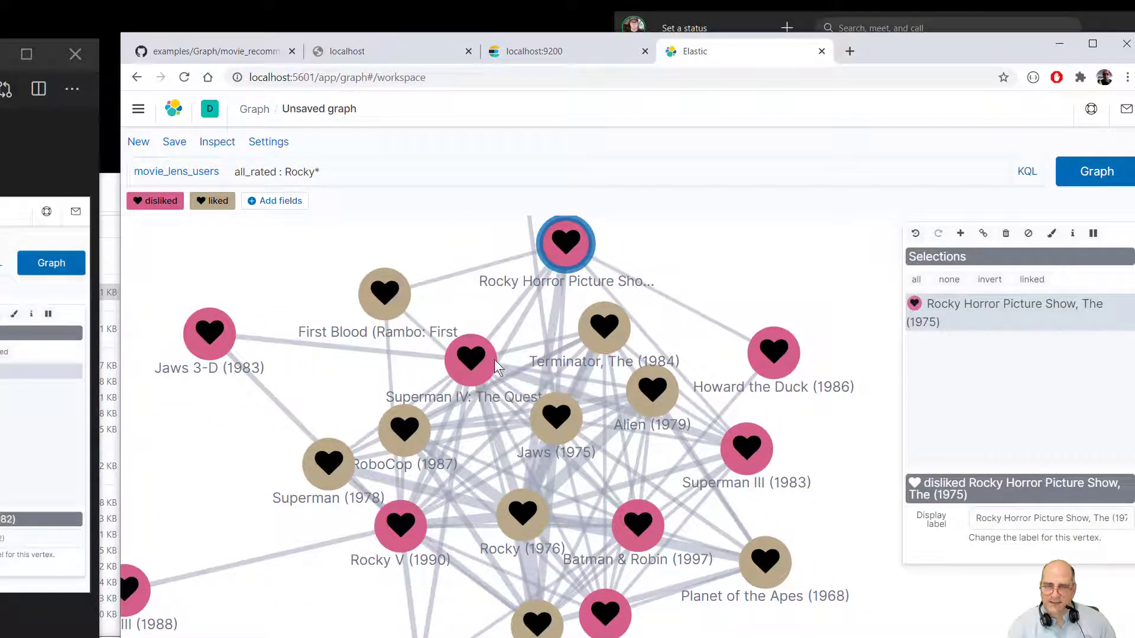
{"action": "left_click_drag", "start_coordinate": [353, 620], "coordinate": [353, 500]}
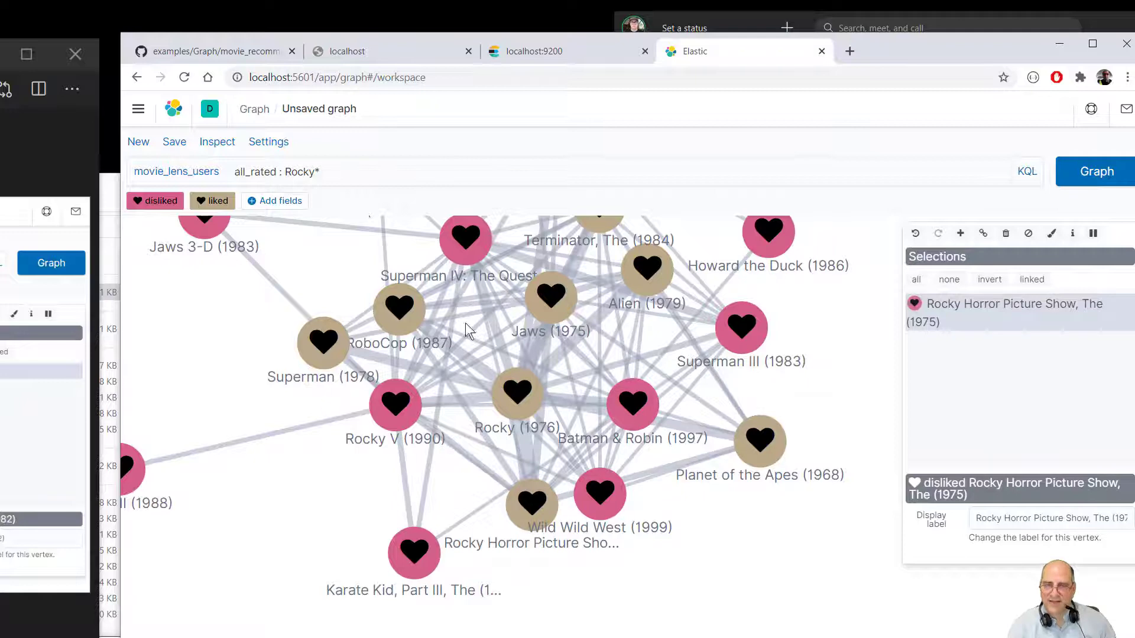
{"action": "left_click_drag", "start_coordinate": [413, 552], "coordinate": [591, 246]}
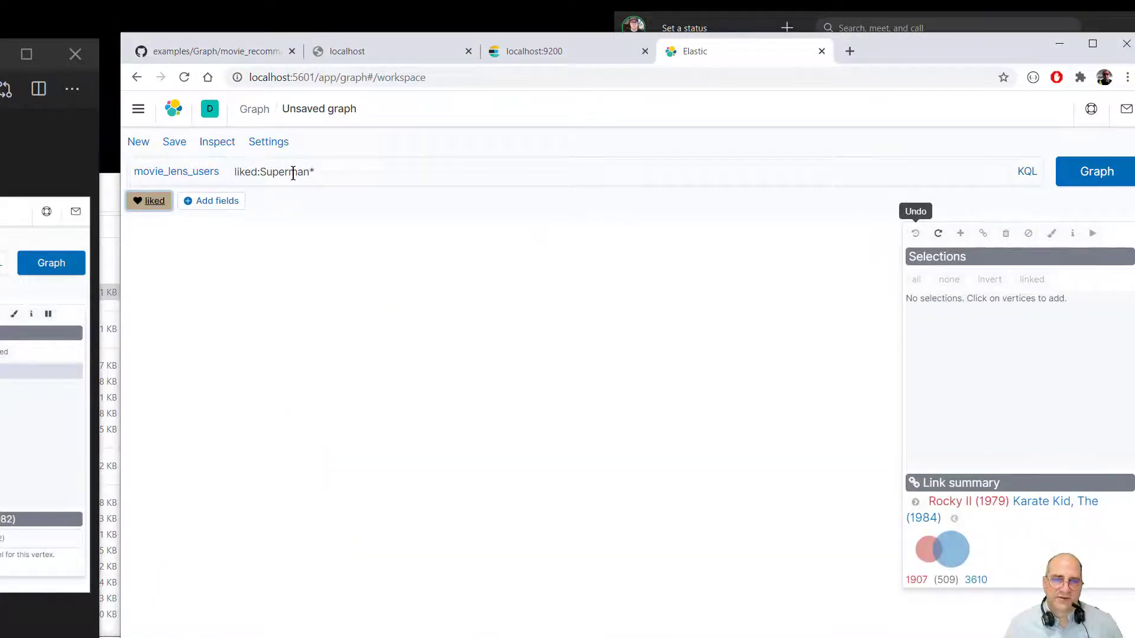
Run the liked:Superman* query to draw the new network
{"action": "left_click", "coordinate": [346, 172]}
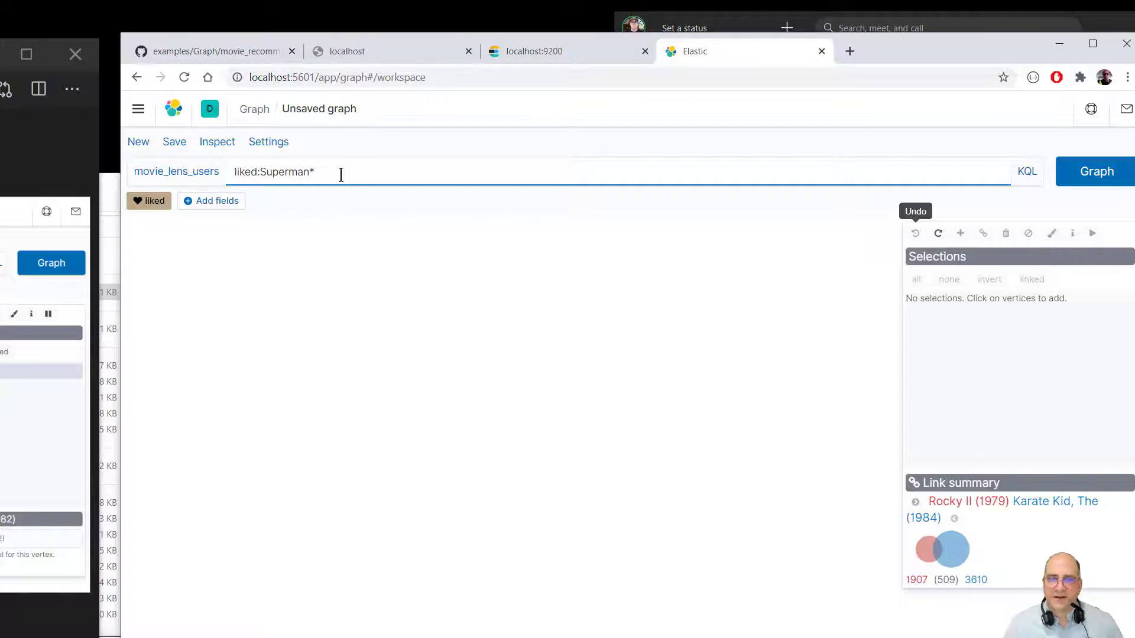
{"action": "key", "text": "Return"}
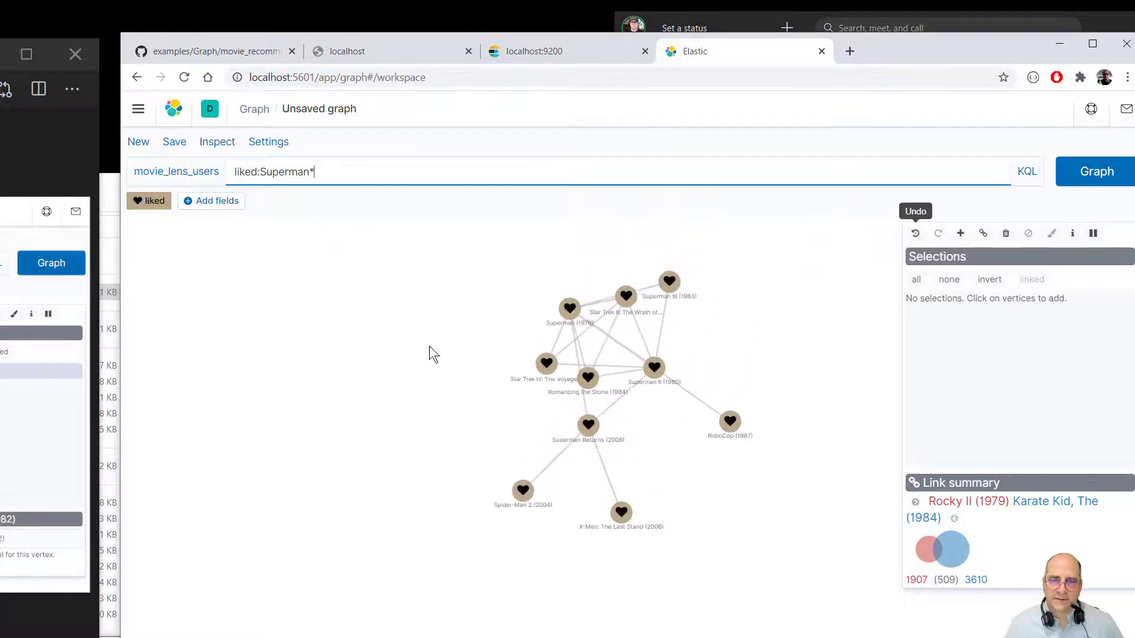
{"action": "left_click", "coordinate": [438, 337]}
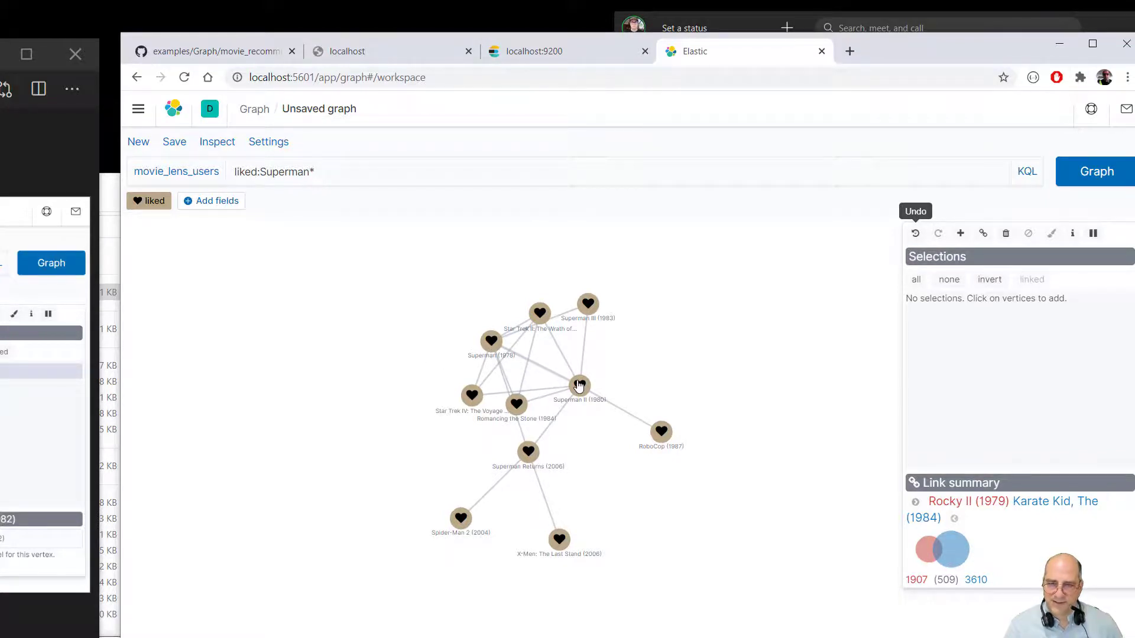
Show the Superman II links to Superman (1978) and RoboCop (1987), which share 942 documents
{"action": "left_click", "coordinate": [548, 374]}
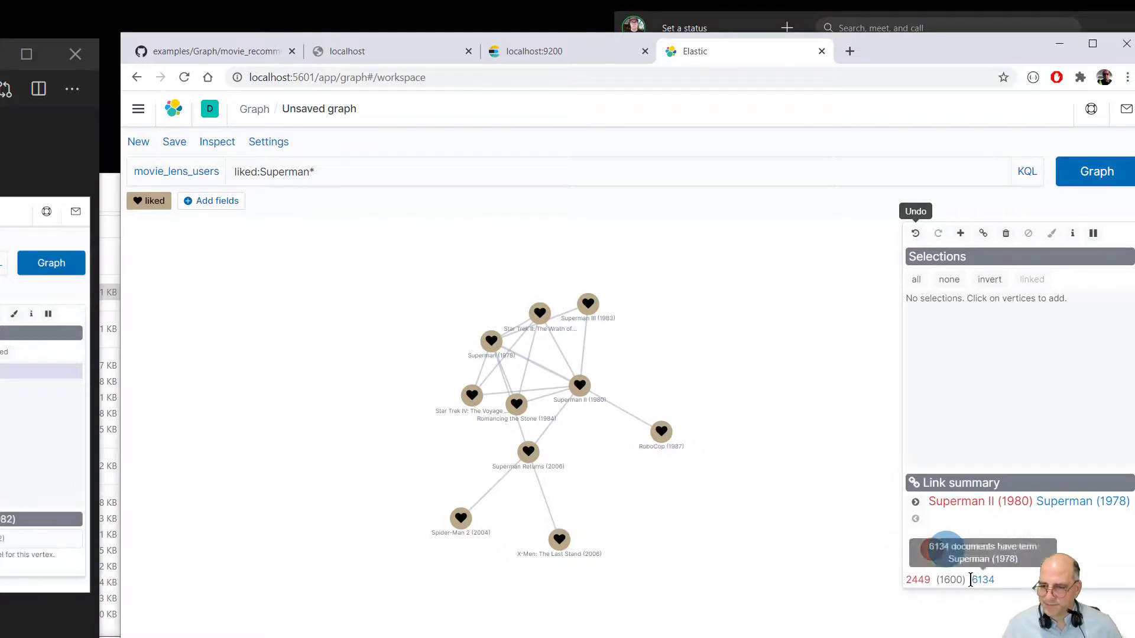
{"action": "mouse_move", "coordinate": [962, 582]}
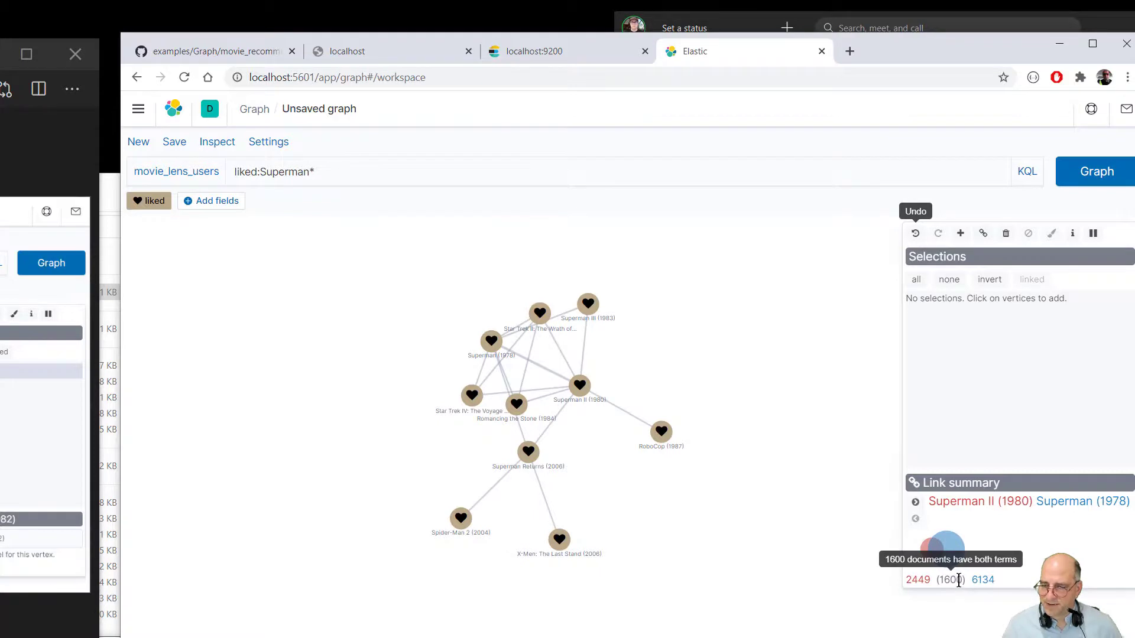
{"action": "left_click", "coordinate": [627, 418]}
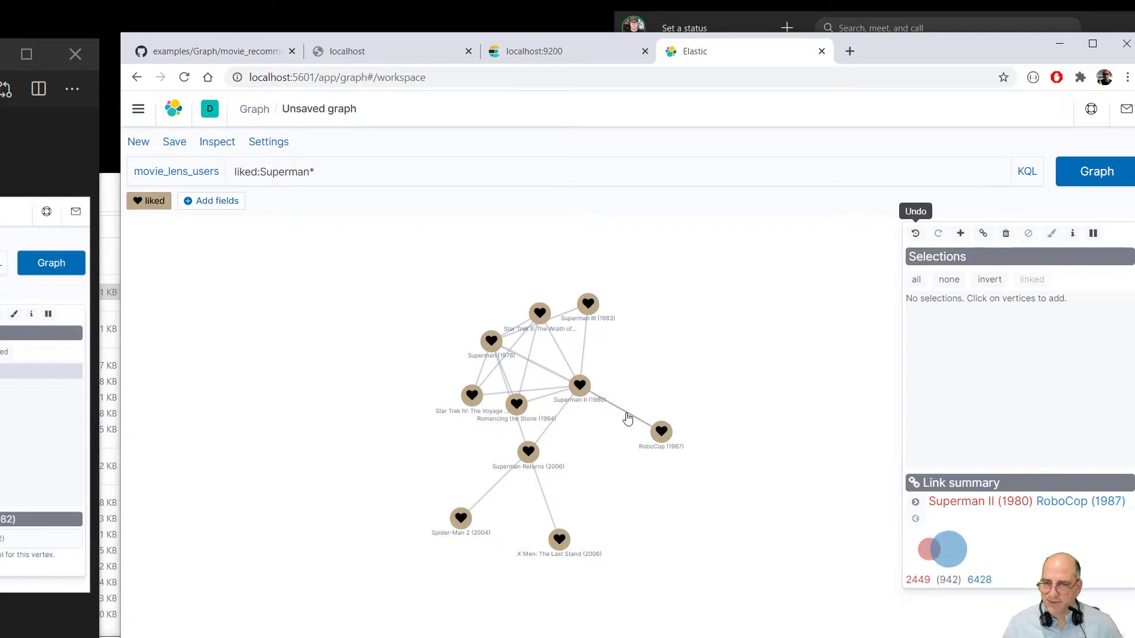